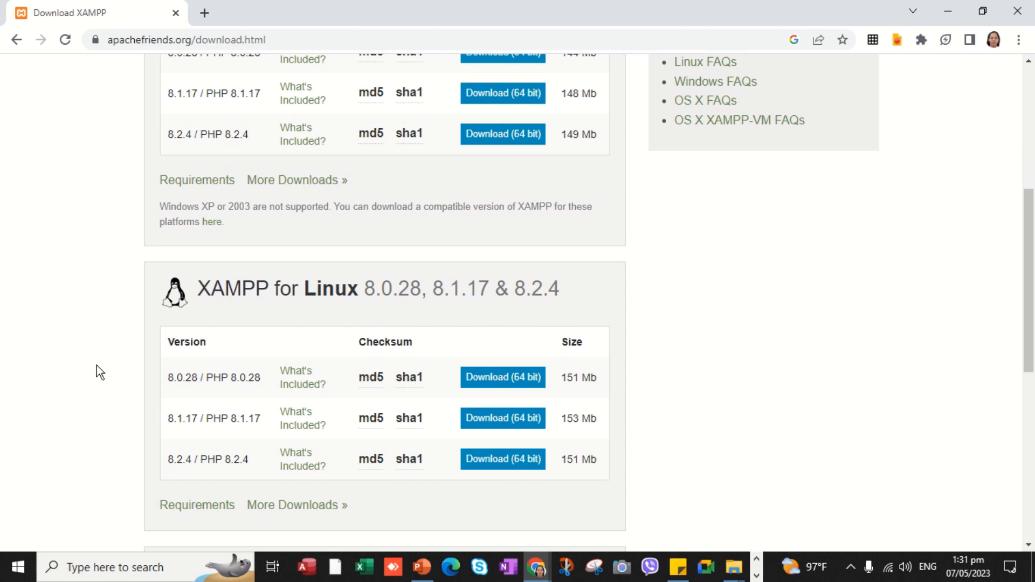
- Scroll the XAMPP download page to the Windows 8.2.4 (64 bit) download, then open a new Chrome tab
{"action": "left_click_drag", "start_coordinate": [1030, 272], "coordinate": [1029, 420]}
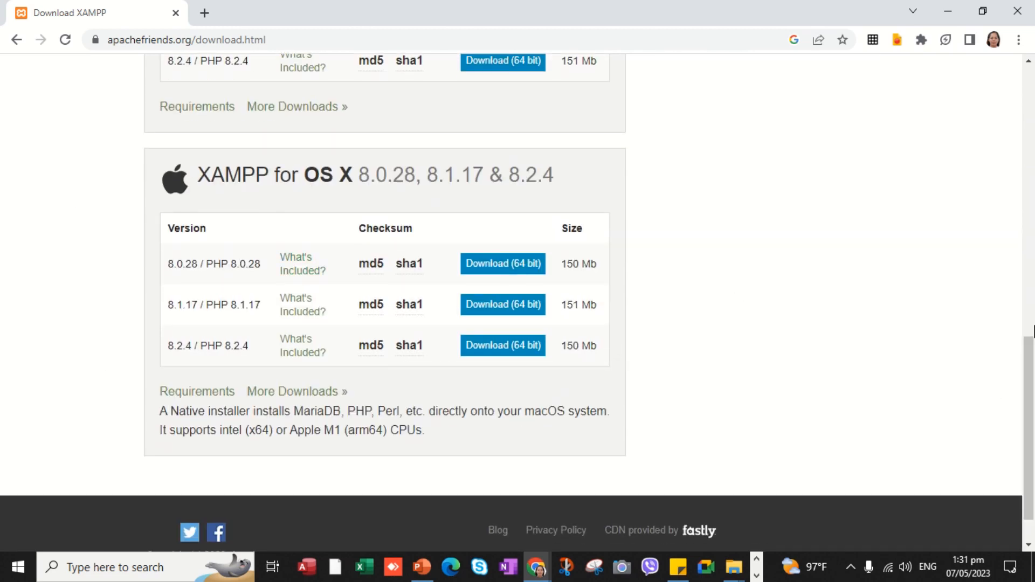
{"action": "left_click_drag", "start_coordinate": [1027, 355], "coordinate": [965, 111]}
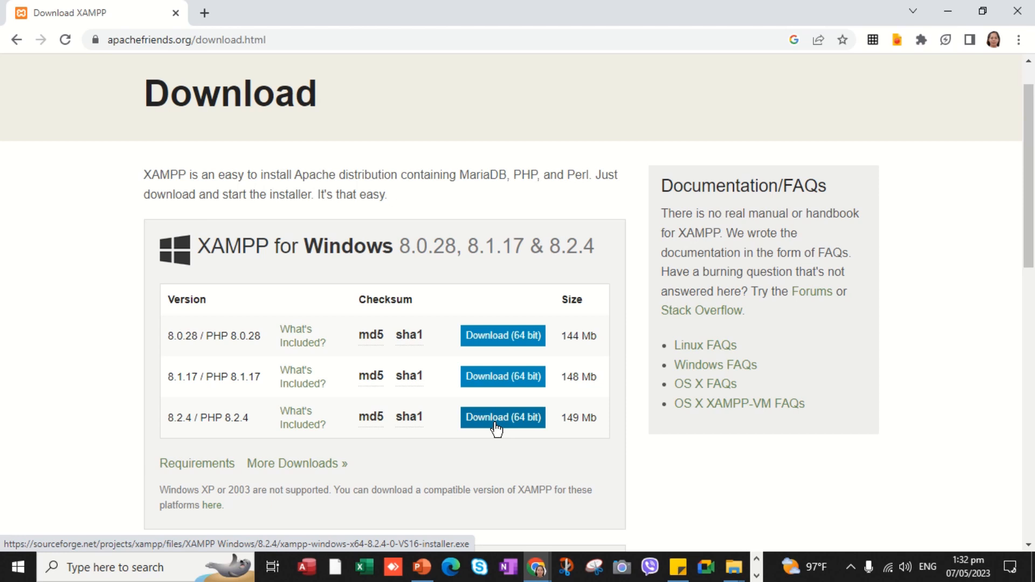
{"action": "mouse_move", "coordinate": [317, 21]}
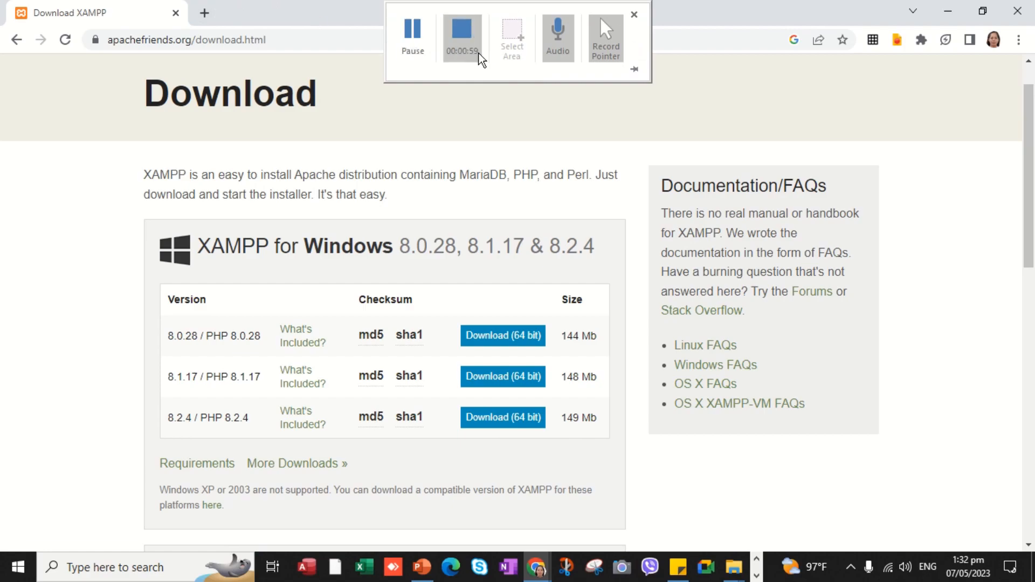
{"action": "left_click", "coordinate": [462, 38]}
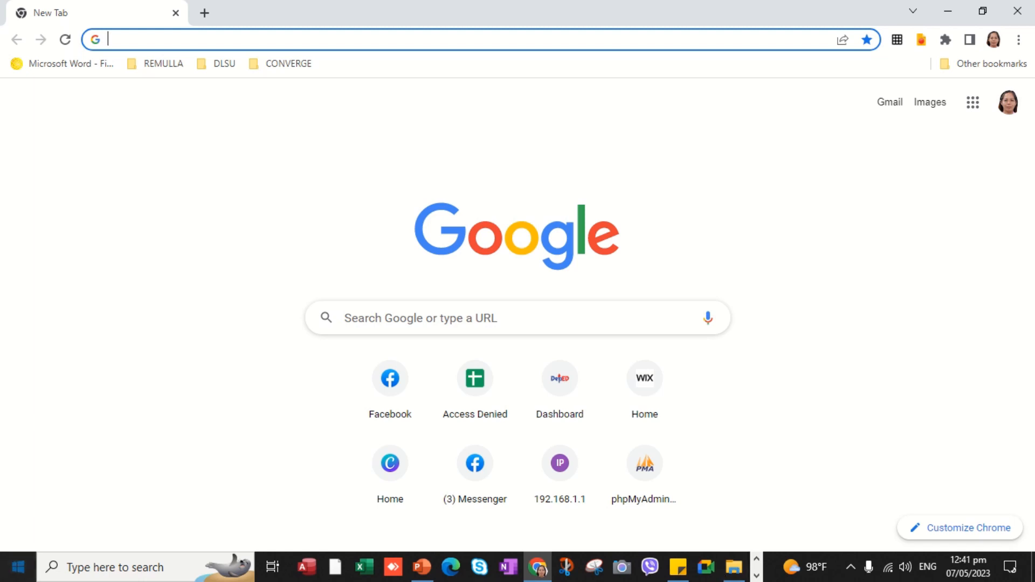
- Search 'xam' from the taskbar and launch XAMPP Control Panel v3.3.0
{"action": "left_click", "coordinate": [94, 570]}
{"action": "type", "text": "xam"}
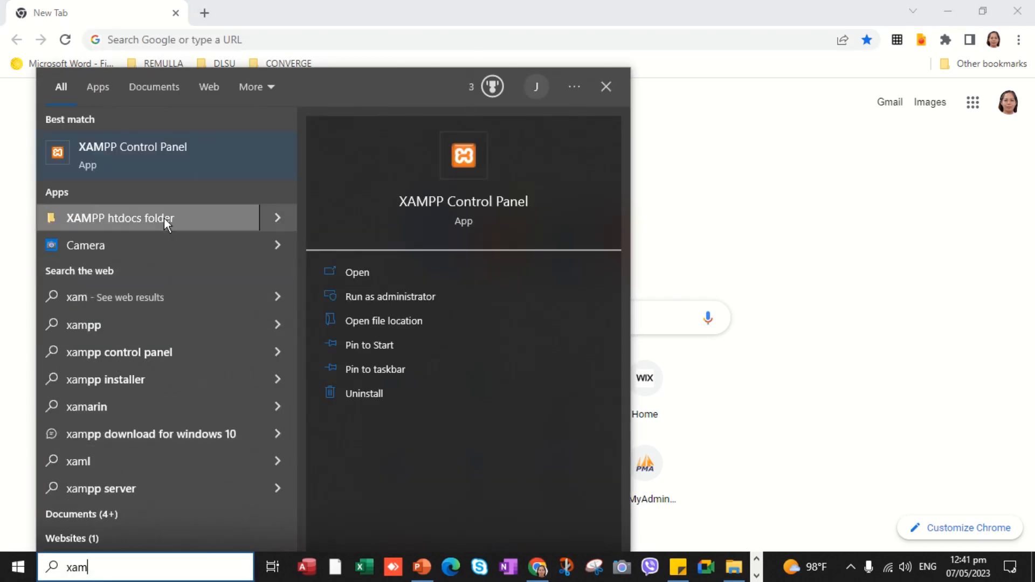
{"action": "left_click", "coordinate": [179, 167]}
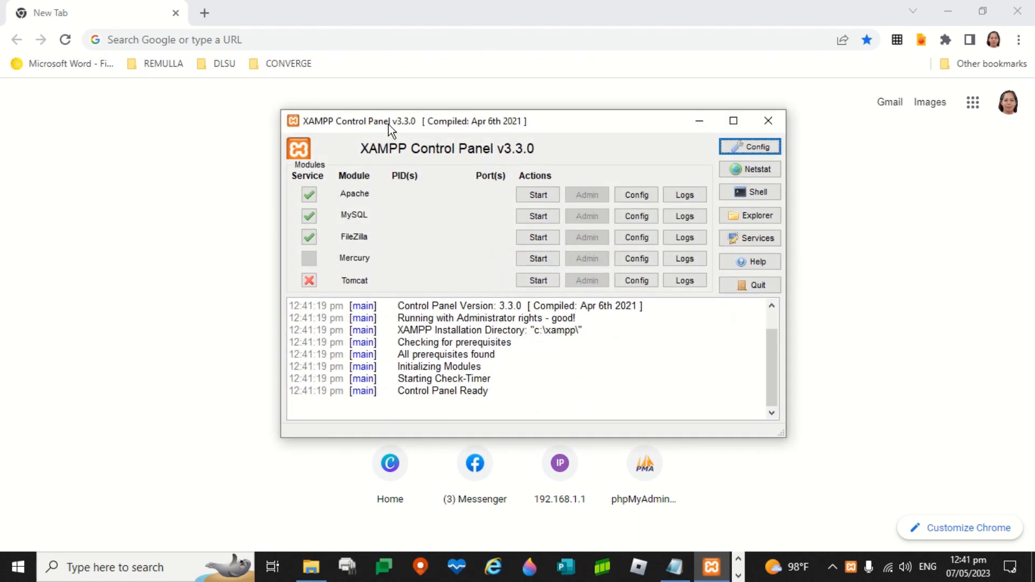
- Load localhost/phpmyadmin/ in Chrome, which refuses to connect, and return to XAMPP Control Panel
{"action": "left_click", "coordinate": [275, 40]}
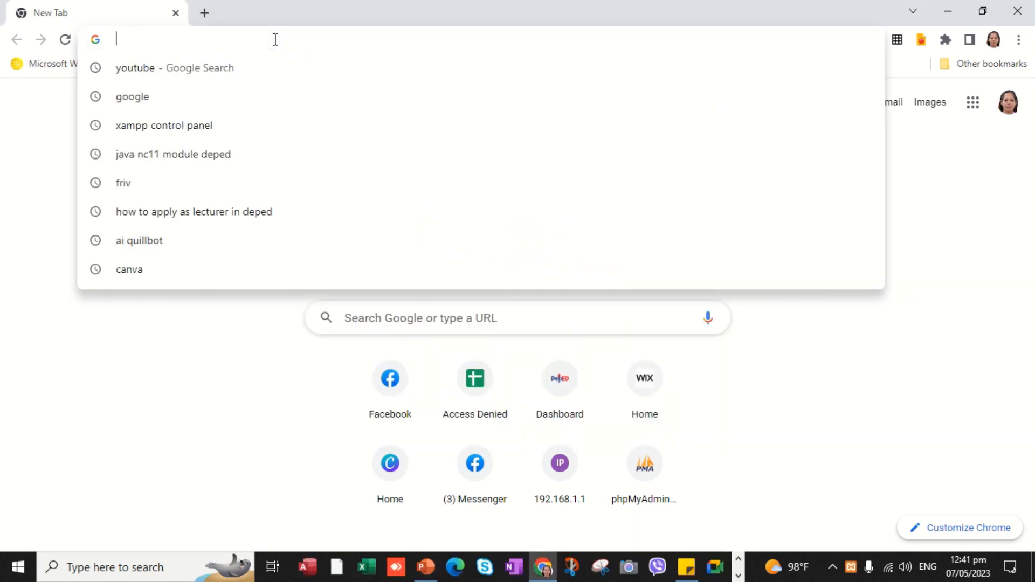
{"action": "type", "text": "localhost/phpmyadmin/"}
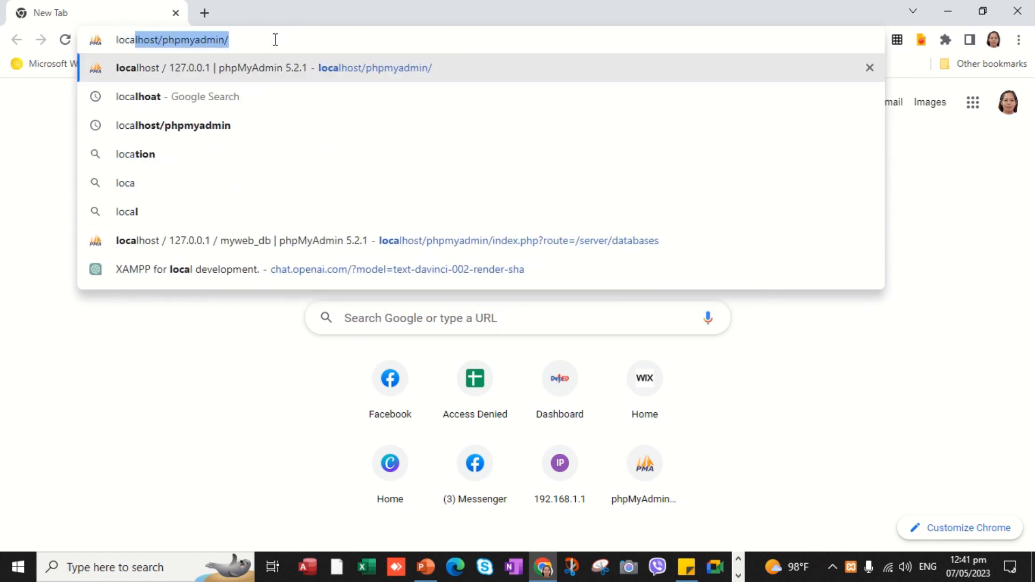
{"action": "key", "text": "Return"}
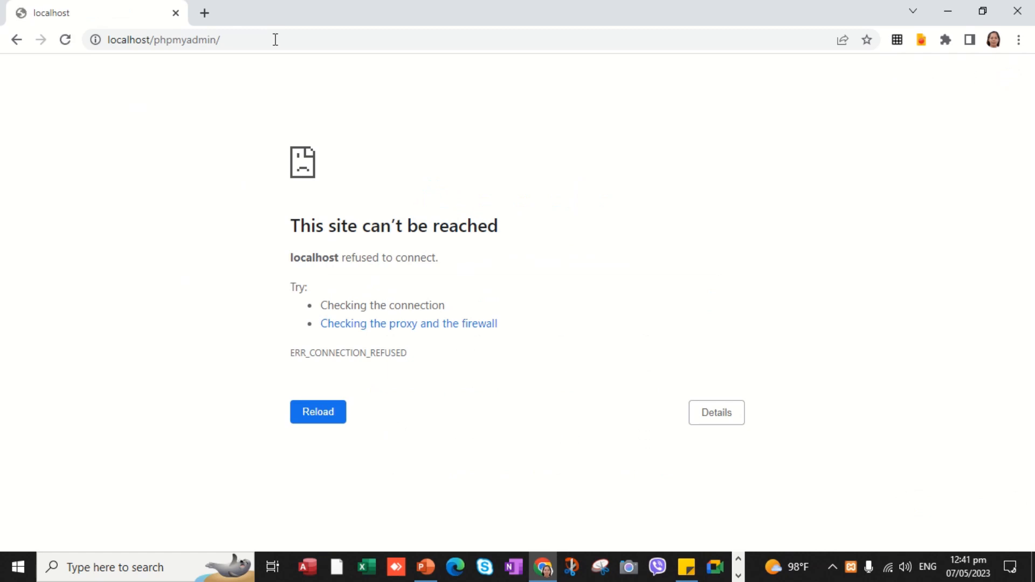
{"action": "key", "text": "alt+Tab"}
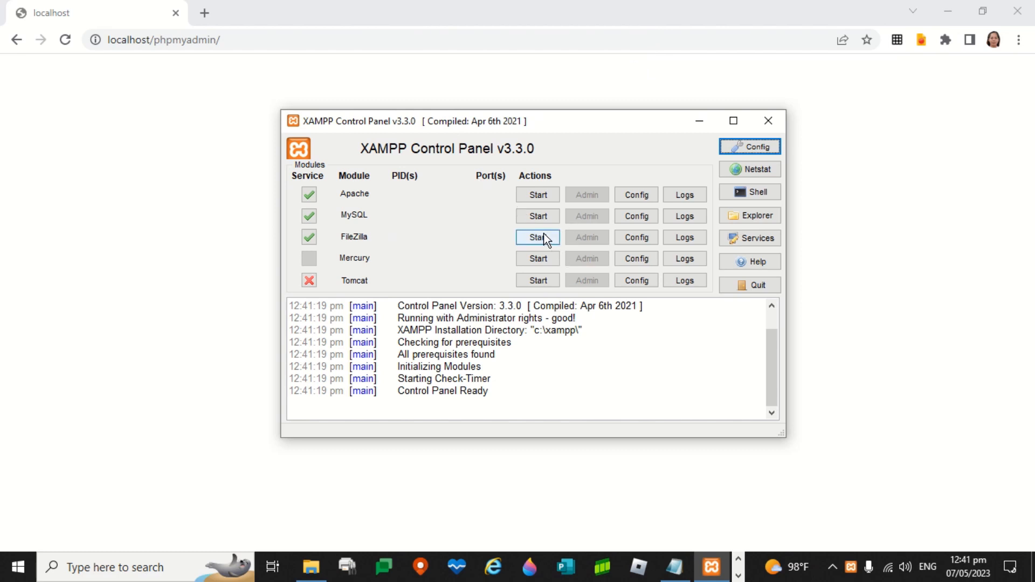
- Start Apache and MySQL in XAMPP, then reload Chrome so phpMyAdmin 5.2.1 loads
{"action": "left_click", "coordinate": [540, 199]}
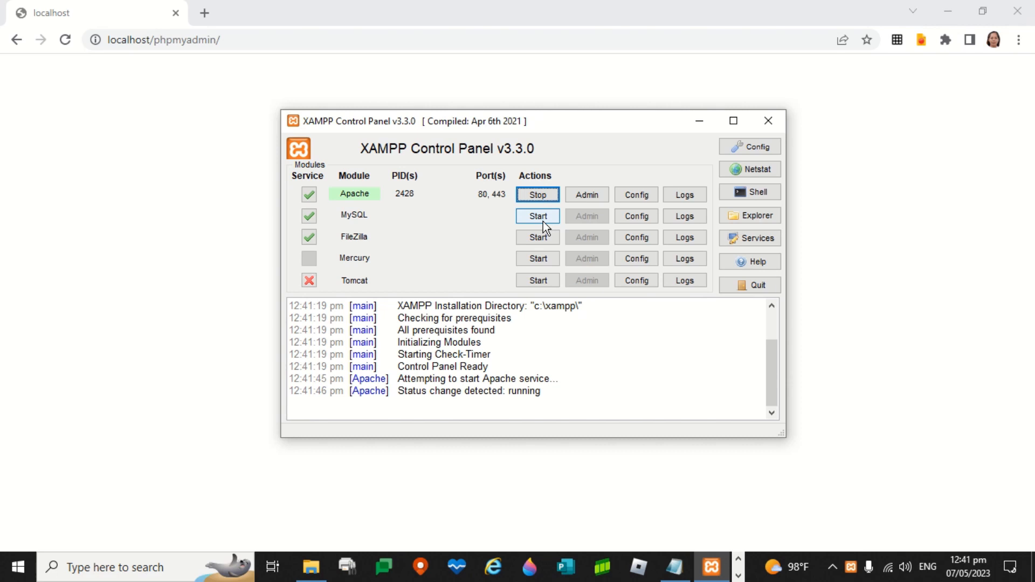
{"action": "left_click", "coordinate": [542, 220]}
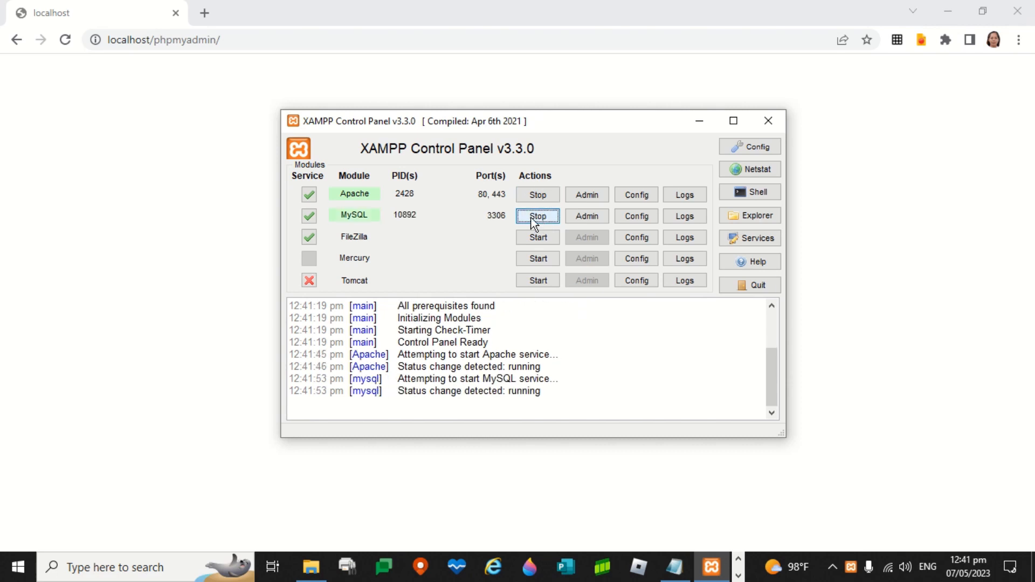
{"action": "left_click", "coordinate": [68, 46]}
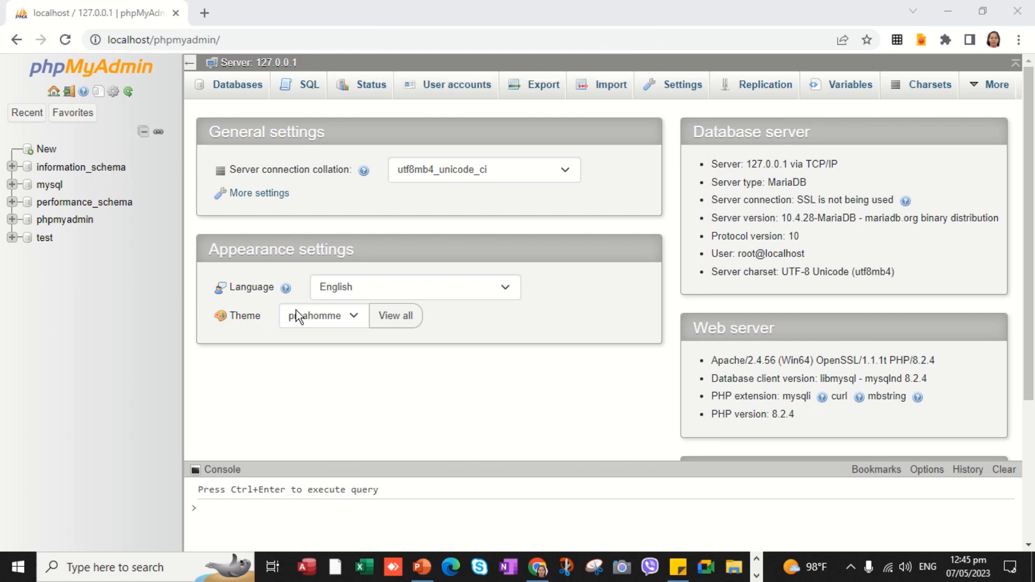
- Browse File Explorer to C:\xampp down to xampp-control, then return to phpMyAdmin in Chrome
{"action": "left_click", "coordinate": [737, 570]}
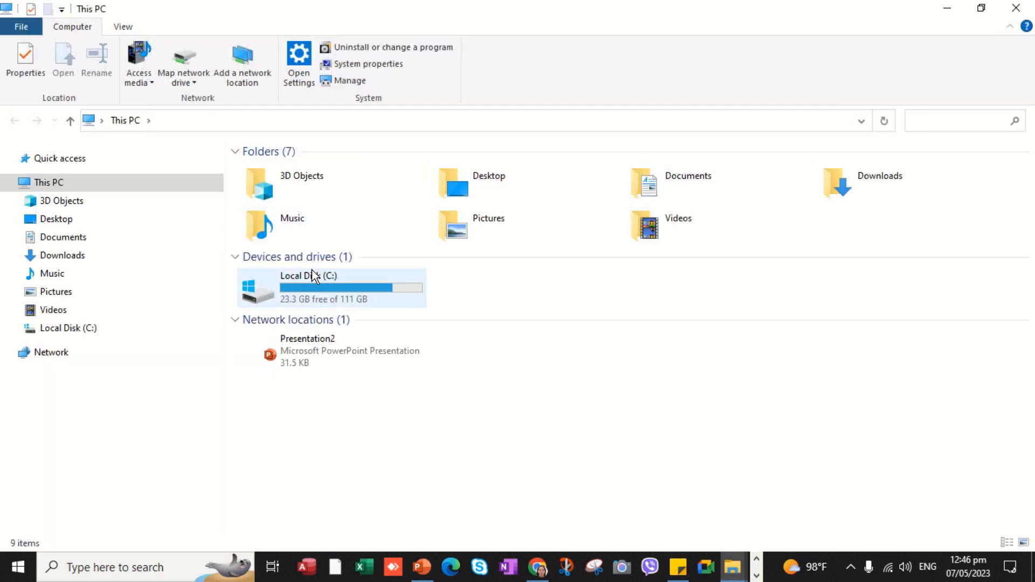
{"action": "double_click", "coordinate": [317, 278]}
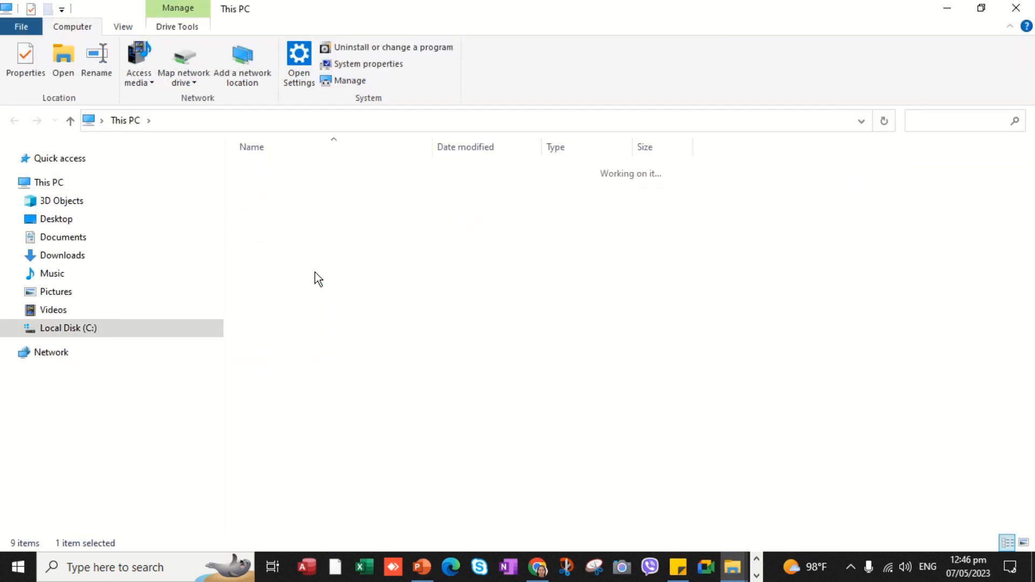
{"action": "double_click", "coordinate": [277, 331]}
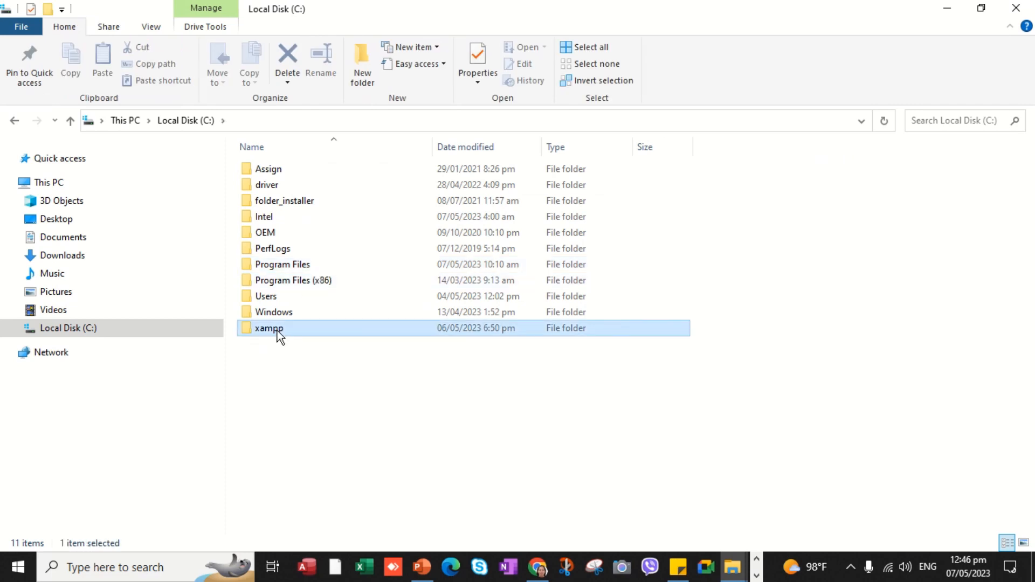
{"action": "left_click_drag", "start_coordinate": [1030, 192], "coordinate": [1030, 372]}
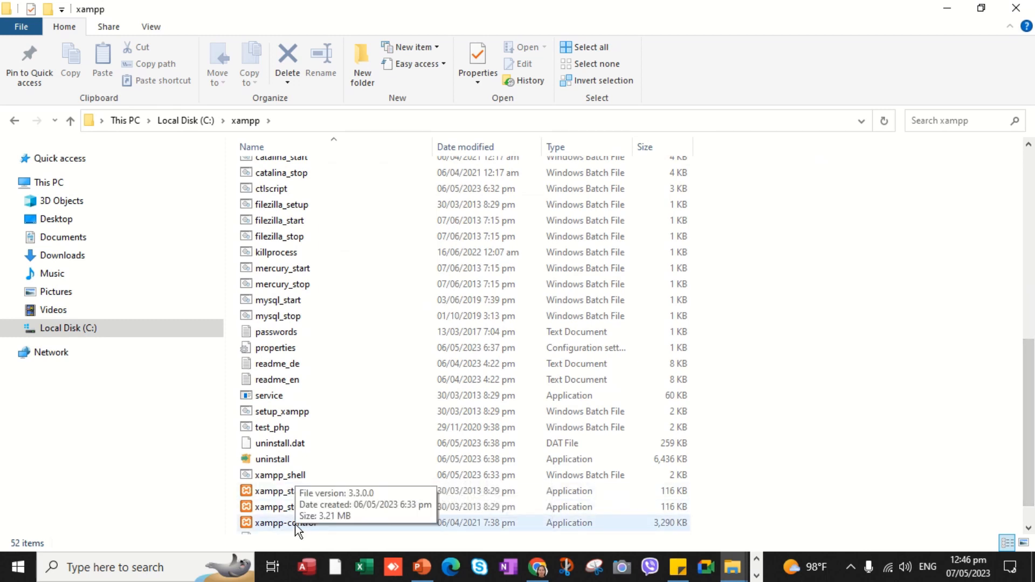
{"action": "mouse_move", "coordinate": [389, 5]}
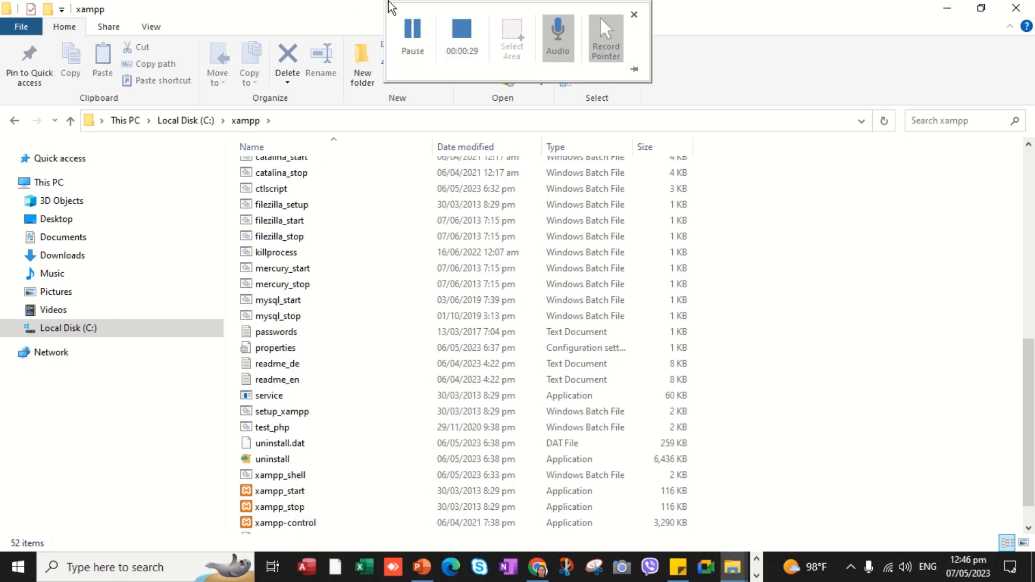
{"action": "left_click", "coordinate": [471, 39]}
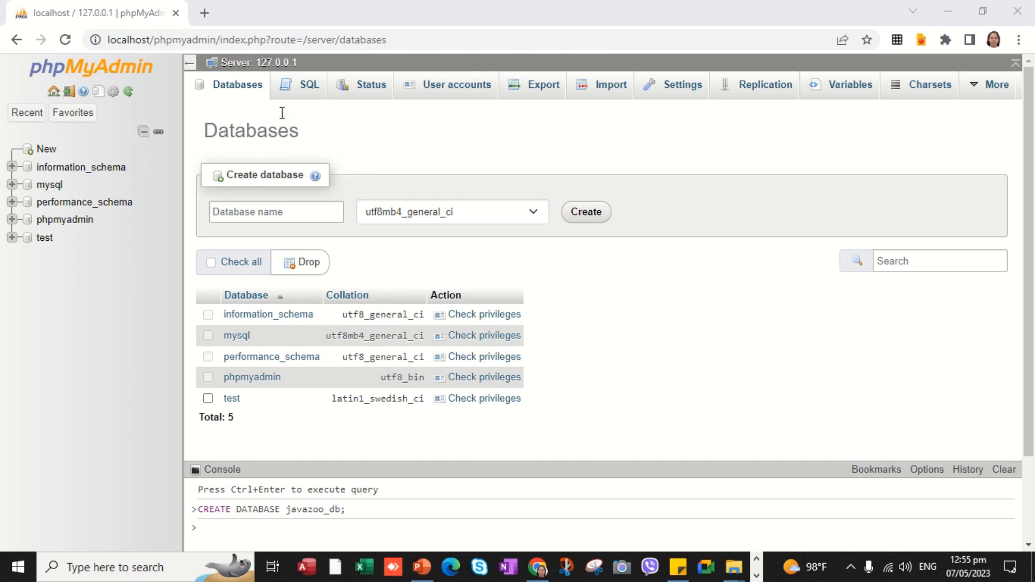
- On the Databases page, enter jdbc_db as the new database name and create it
{"action": "left_click", "coordinate": [308, 83]}
{"action": "left_click", "coordinate": [369, 93]}
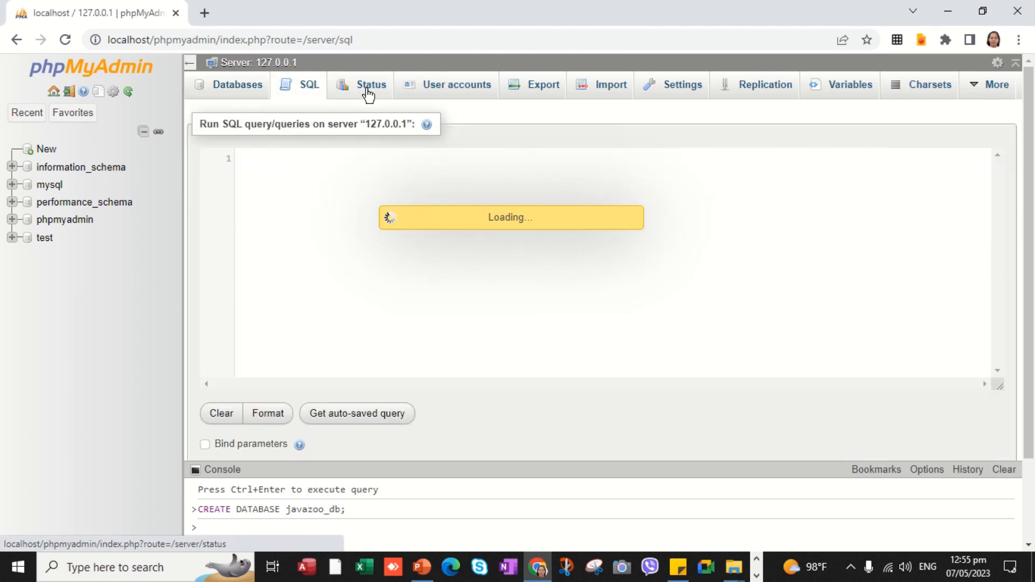
{"action": "left_click", "coordinate": [233, 92]}
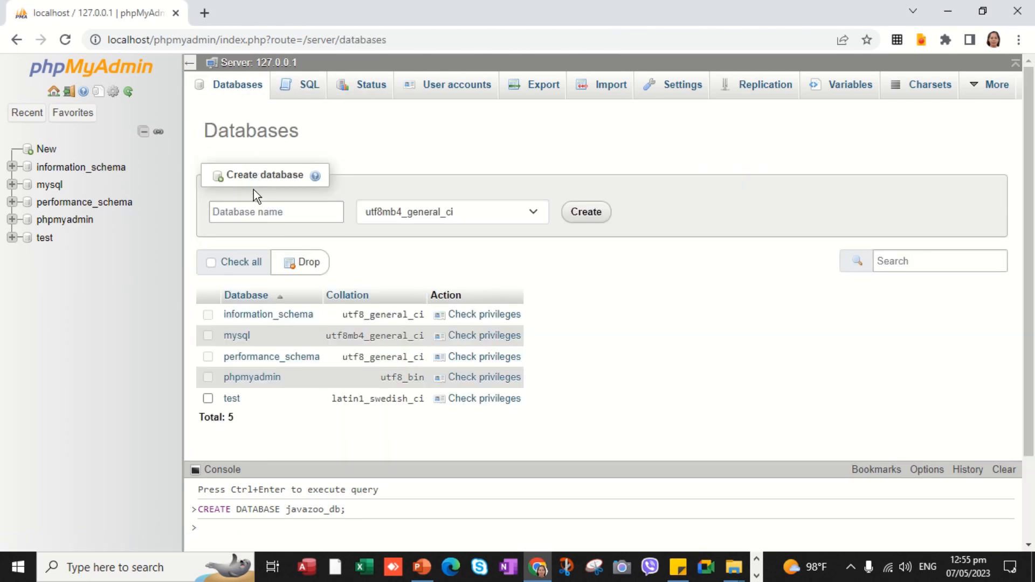
{"action": "left_click", "coordinate": [246, 206]}
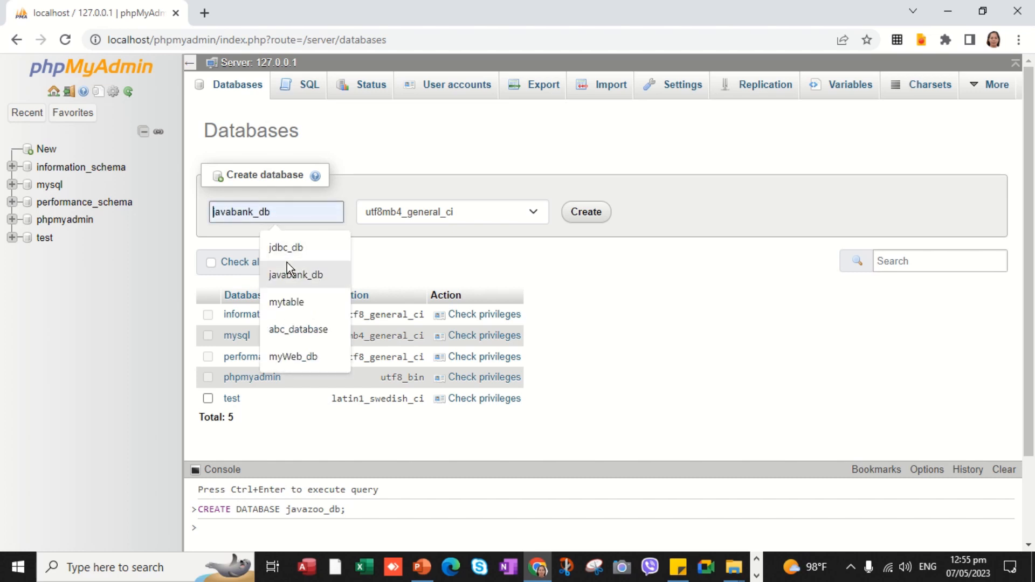
{"action": "left_click", "coordinate": [284, 262]}
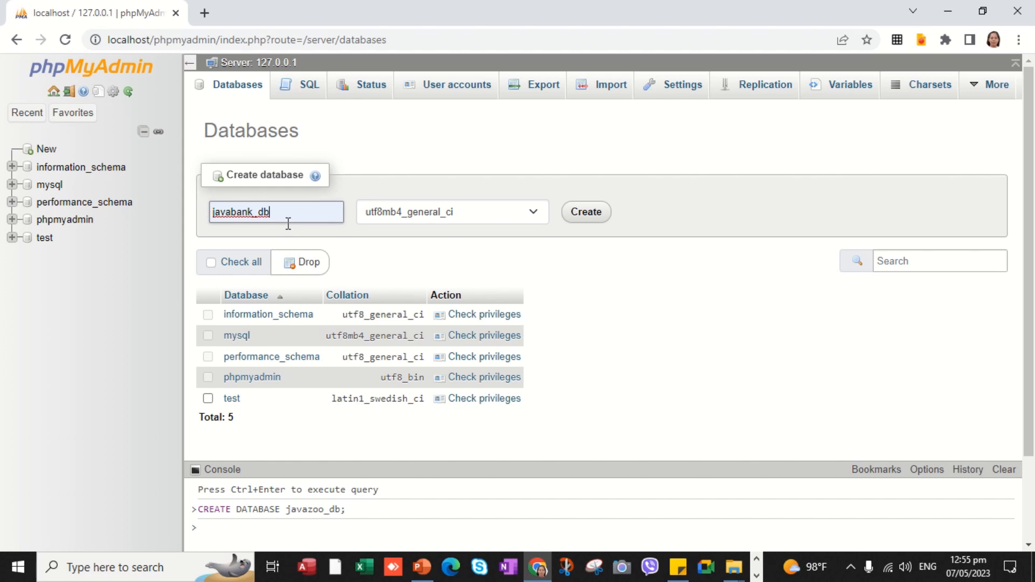
{"action": "key", "text": "BackSpace"}
{"action": "key", "text": "BackSpace"}
{"action": "key", "text": "BackSpace"}
{"action": "key", "text": "BackSpace"}
{"action": "key", "text": "BackSpace"}
{"action": "key", "text": "BackSpace"}
{"action": "key", "text": "BackSpace"}
{"action": "key", "text": "BackSpace"}
{"action": "key", "text": "BackSpace"}
{"action": "key", "text": "BackSpace"}
{"action": "key", "text": "BackSpace"}
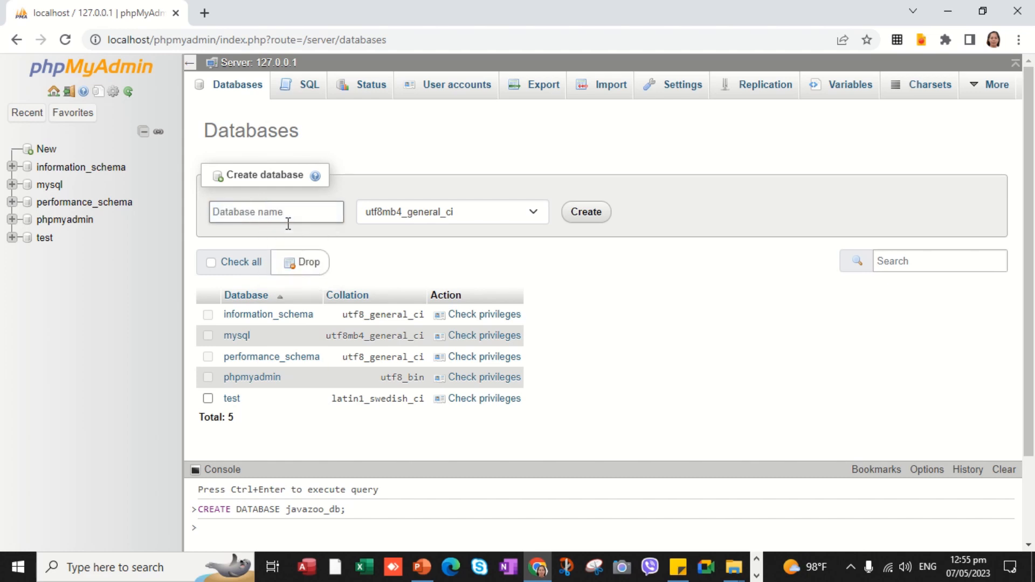
{"action": "type", "text": "jd"}
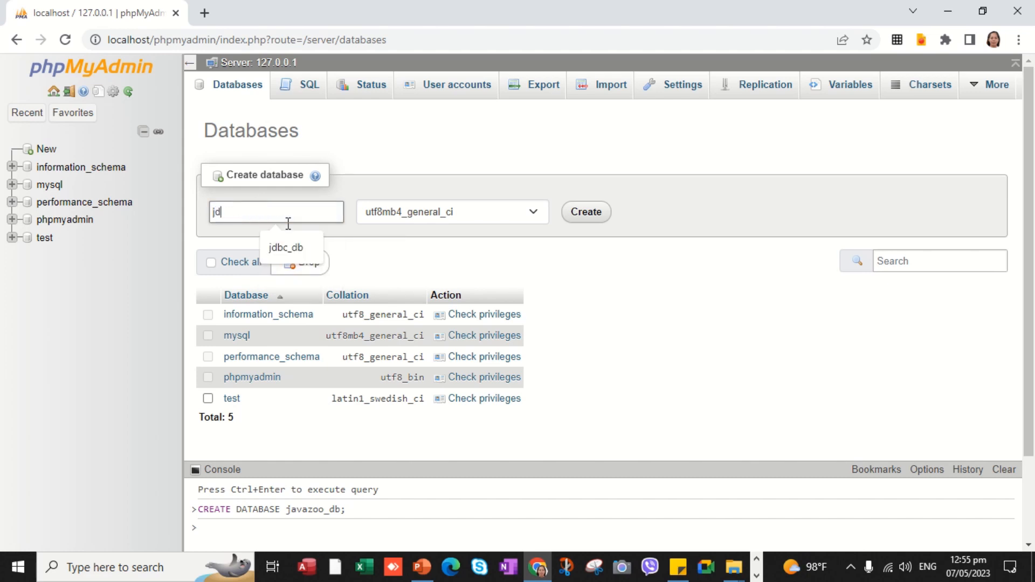
{"action": "type", "text": "bc_db"}
{"action": "left_click", "coordinate": [286, 248]}
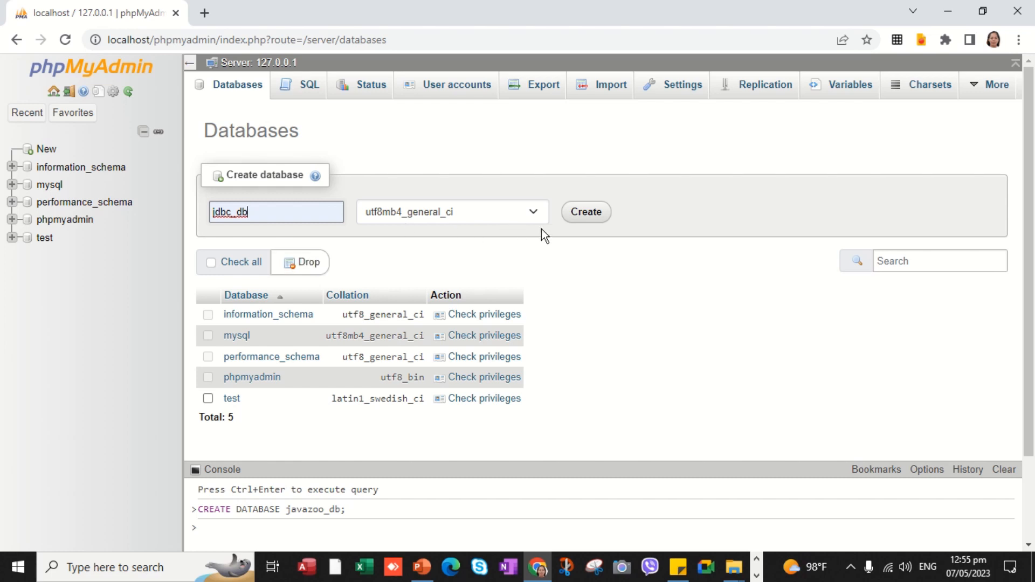
{"action": "left_click", "coordinate": [587, 216]}
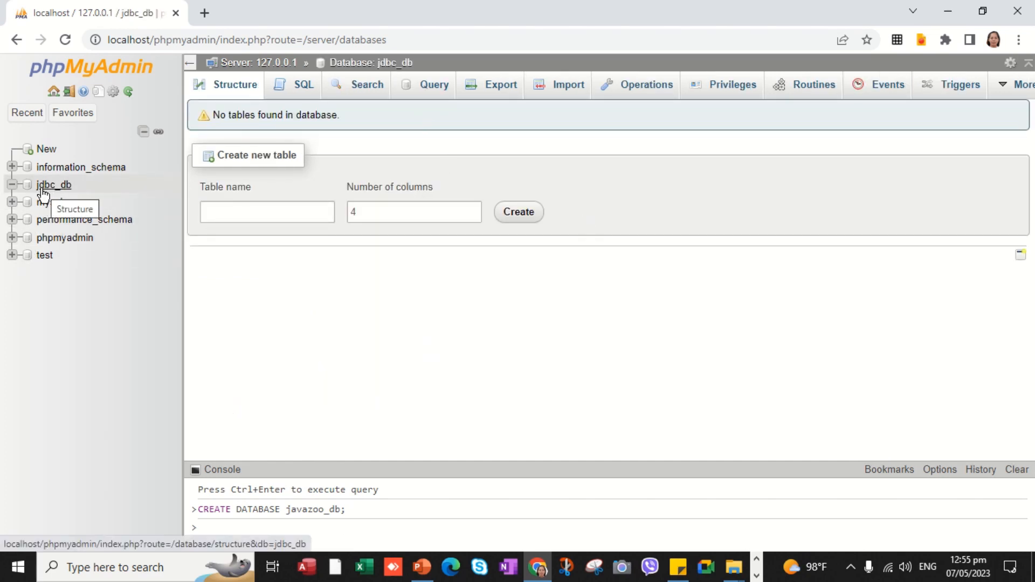
- Run CREATE DATABASE javazoo_db; in the SQL tab and view it in the databases list
{"action": "mouse_move", "coordinate": [358, 4]}
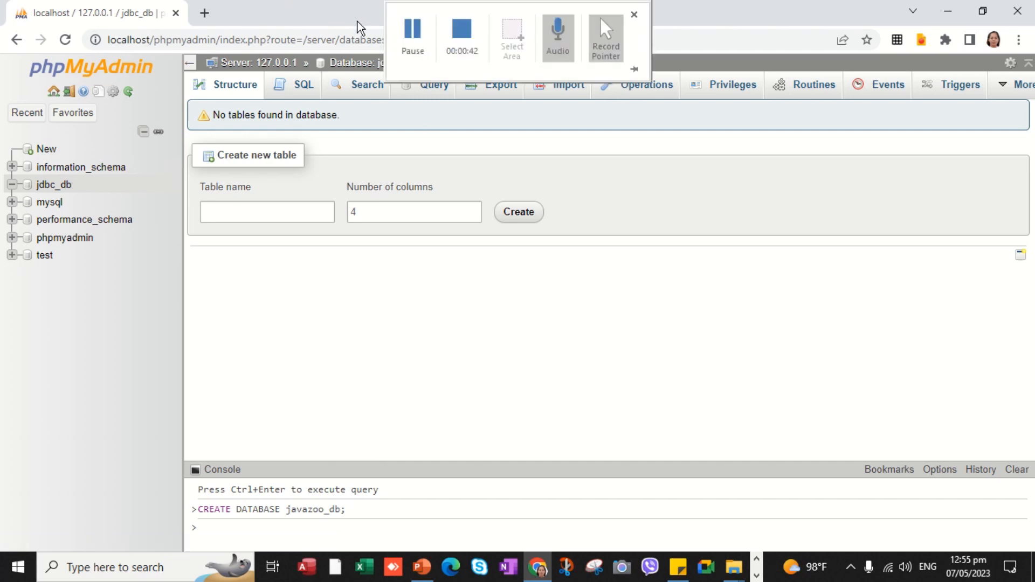
{"action": "left_click", "coordinate": [470, 37]}
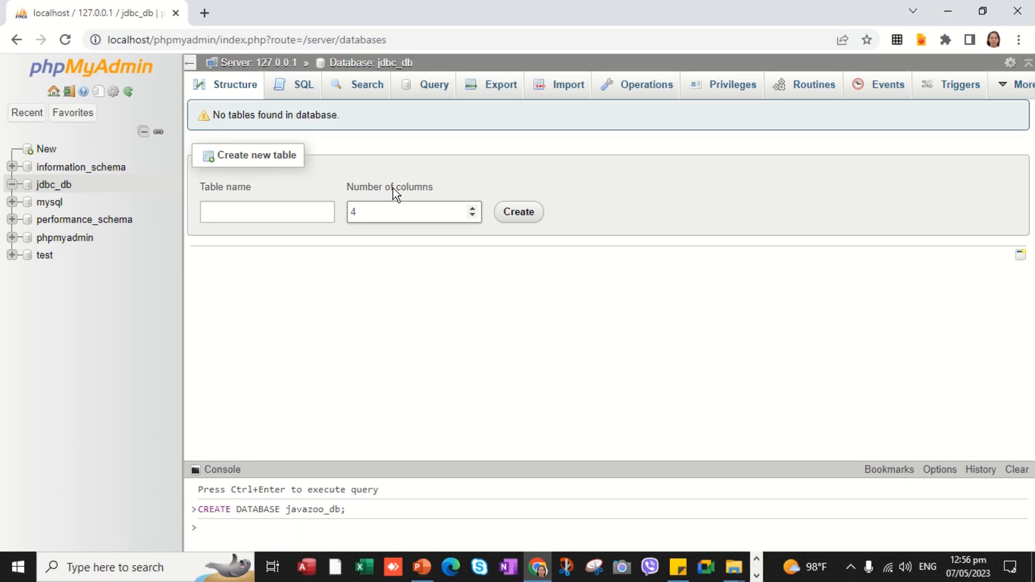
{"action": "left_click", "coordinate": [306, 110]}
{"action": "left_click", "coordinate": [304, 85]}
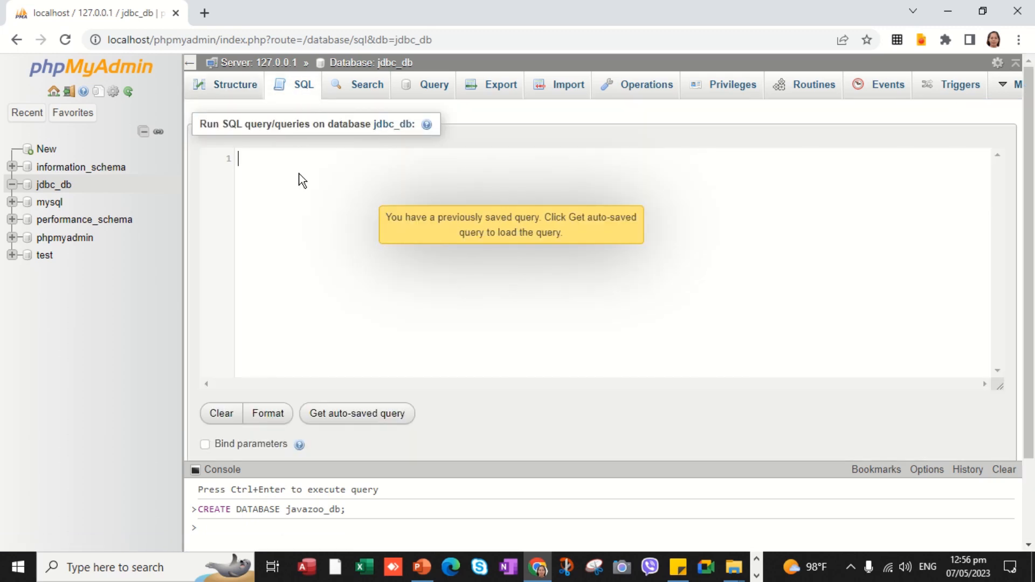
{"action": "type", "text": "CREA"}
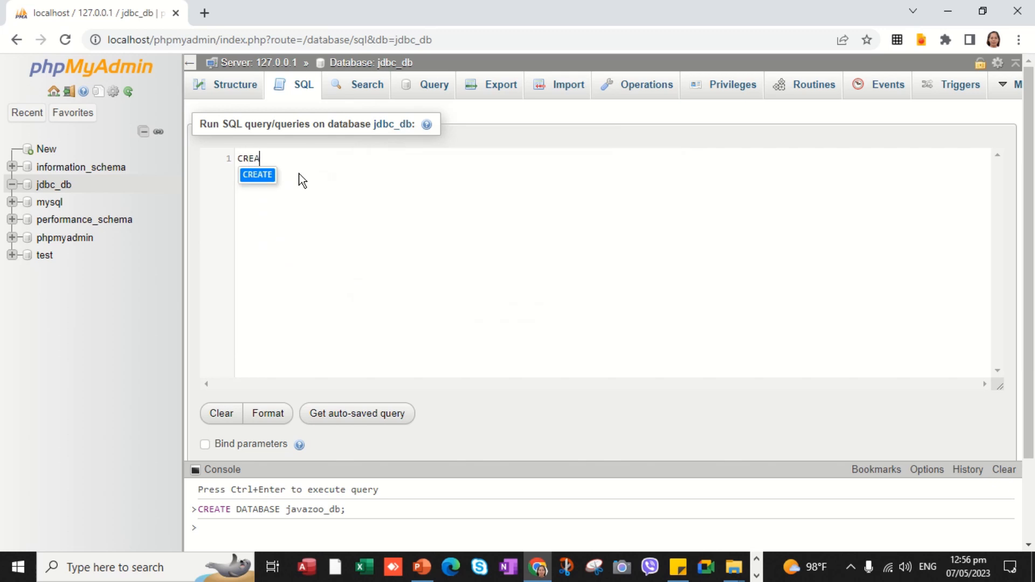
{"action": "type", "text": "TE"}
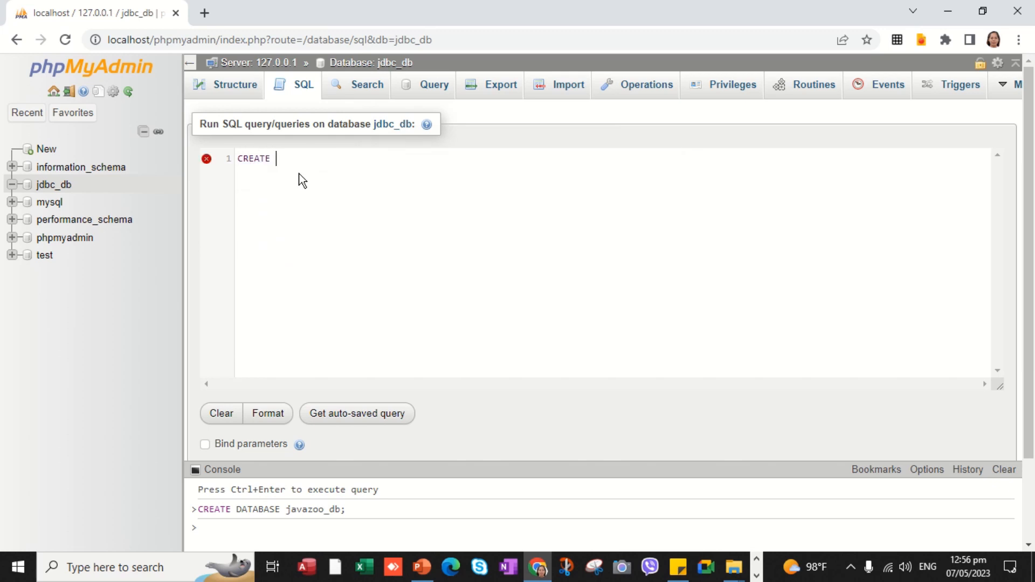
{"action": "type", "text": " DATA"}
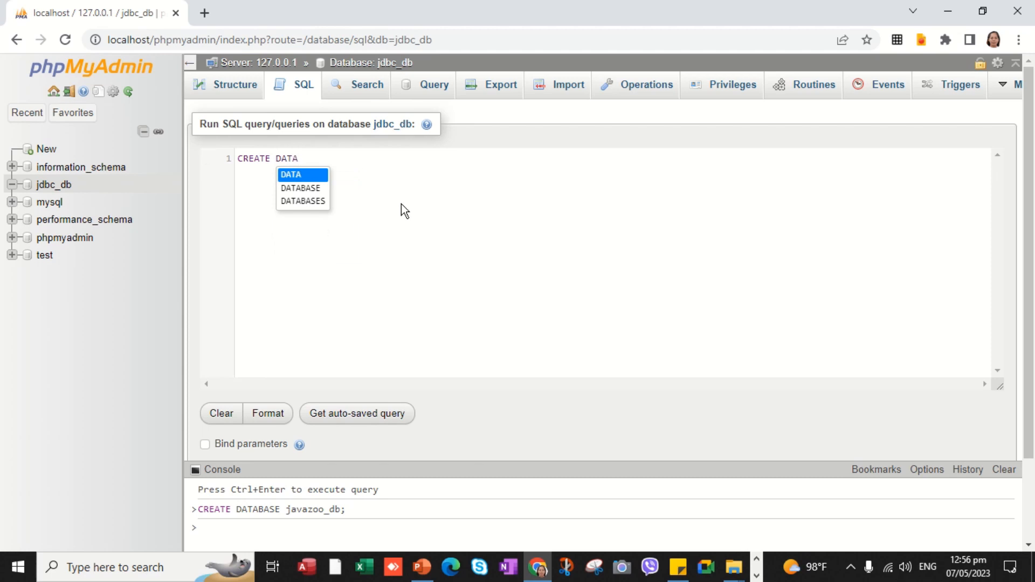
{"action": "key", "text": "Down"}
{"action": "key", "text": "Return"}
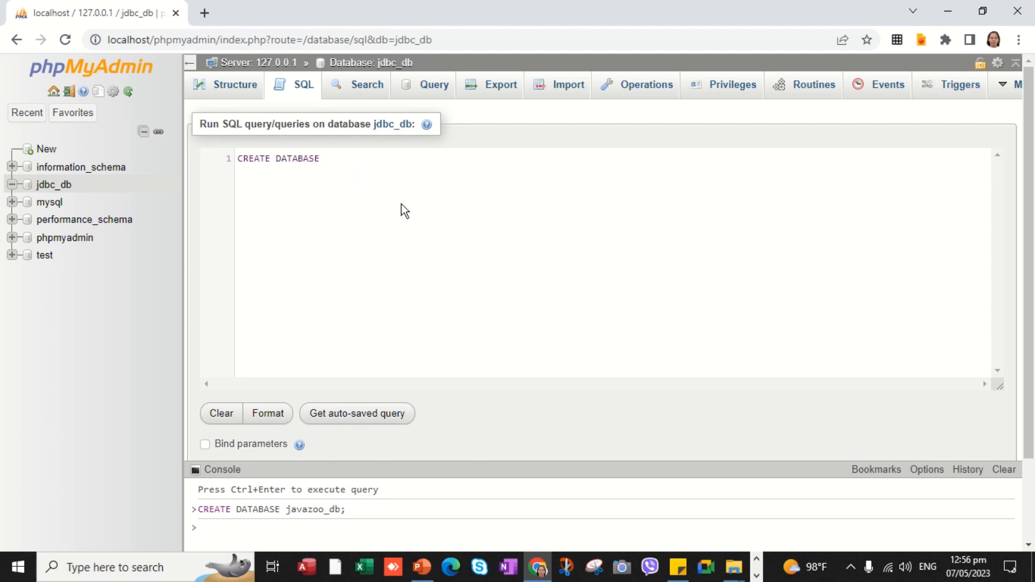
{"action": "type", "text": "javazoo_db"}
{"action": "scroll", "coordinate": [707, 245], "scroll_direction": "down", "scroll_amount": 2}
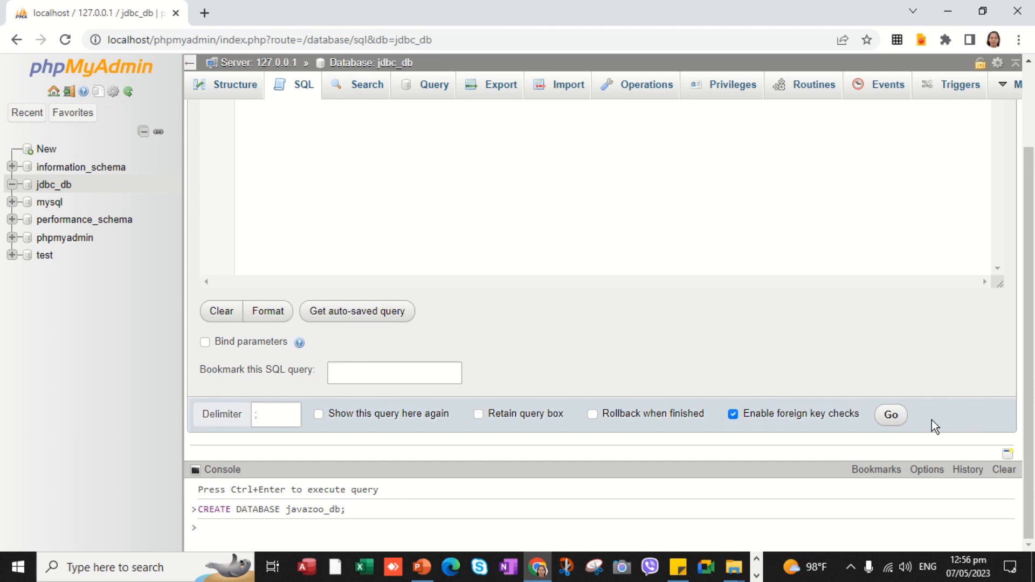
{"action": "left_click", "coordinate": [898, 416]}
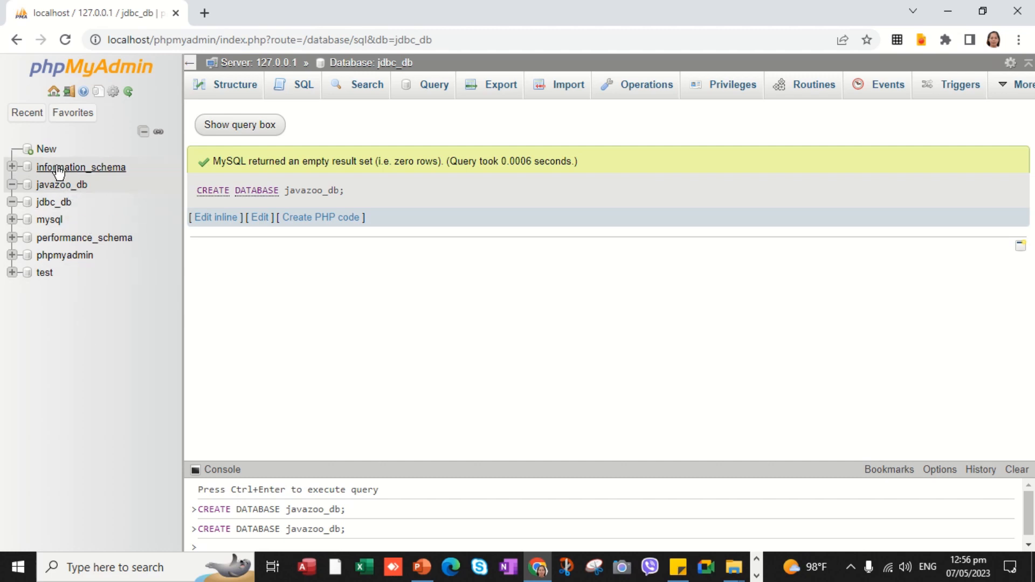
{"action": "left_click", "coordinate": [47, 149]}
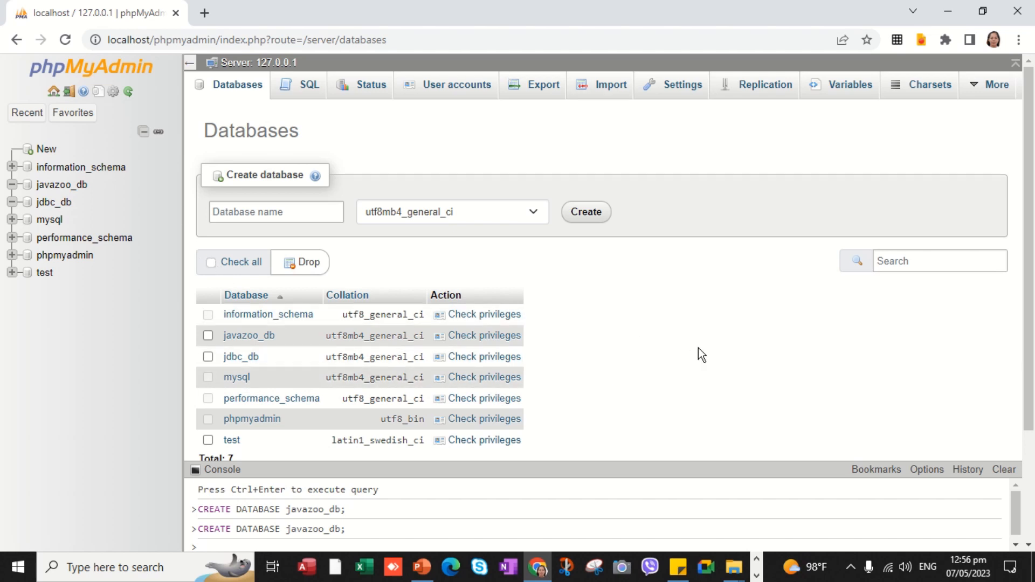
- Clear the console and run DROP DATABASE javazoo_db; to remove javazoo_db
{"action": "left_click", "coordinate": [1004, 470]}
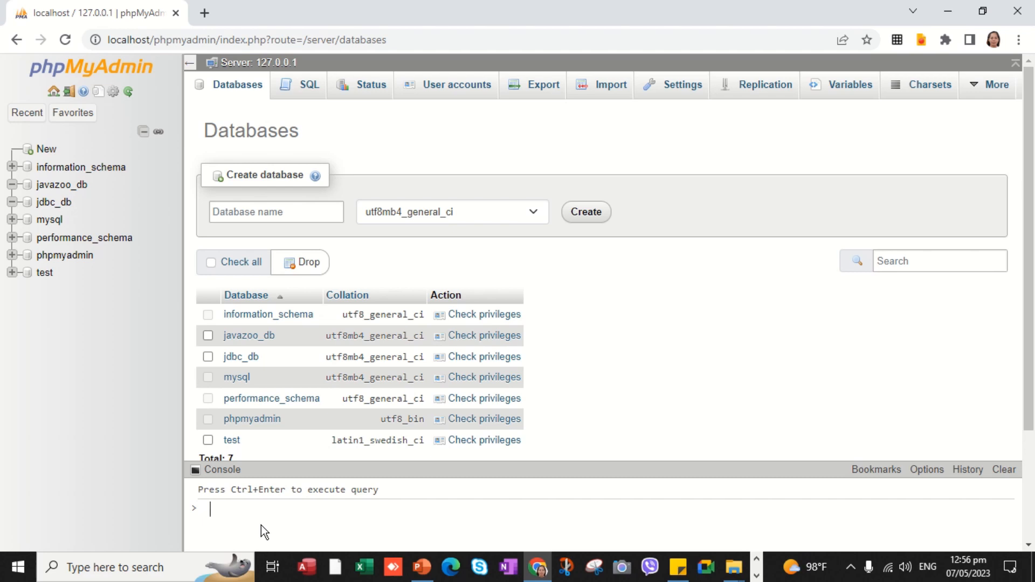
{"action": "type", "text": "DRAOP"}
{"action": "key", "text": "BackSpace"}
{"action": "key", "text": "BackSpace"}
{"action": "key", "text": "BackSpace"}
{"action": "key", "text": "BackSpace"}
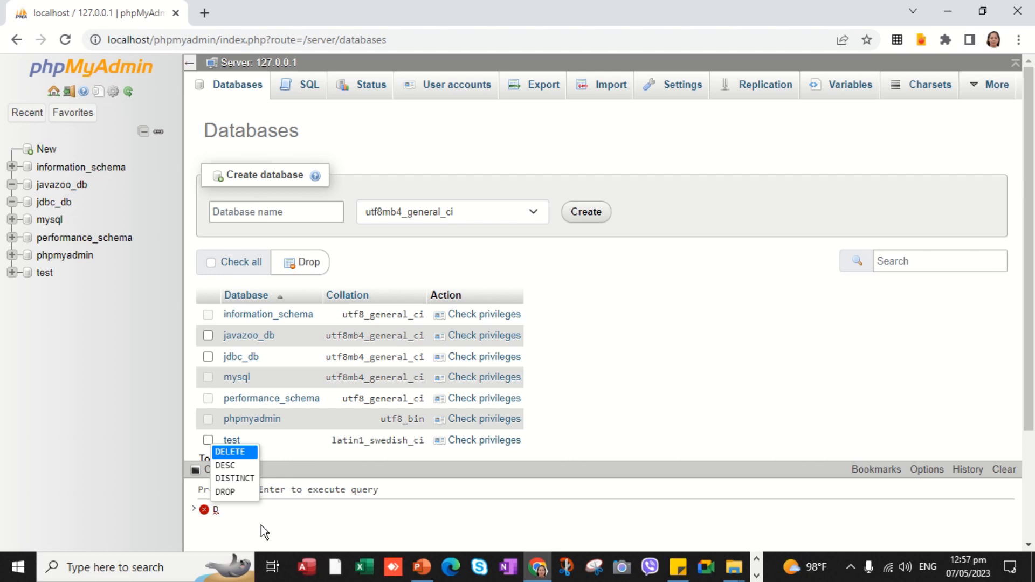
{"action": "type", "text": "R"}
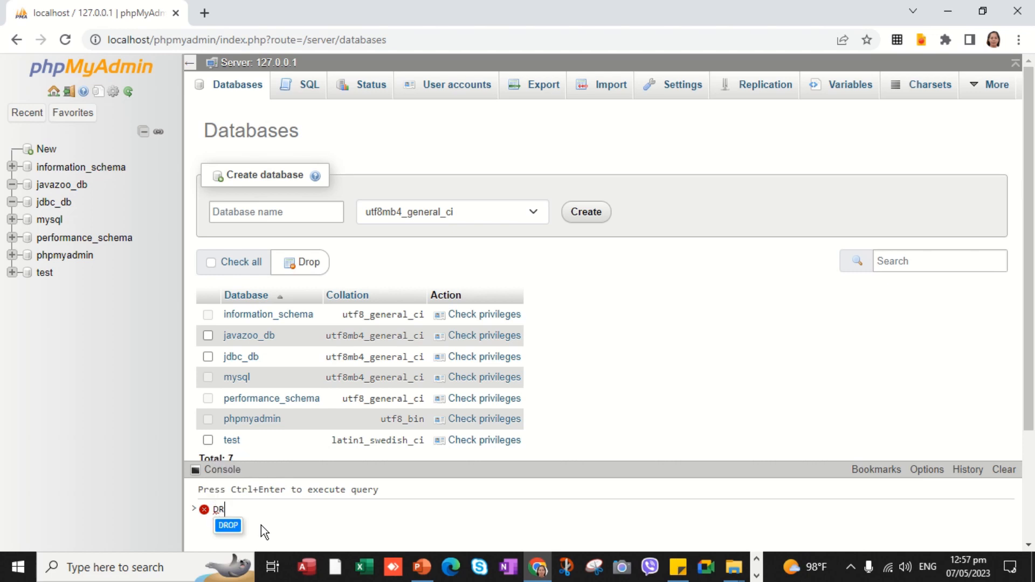
{"action": "type", "text": "OP DATABASE"}
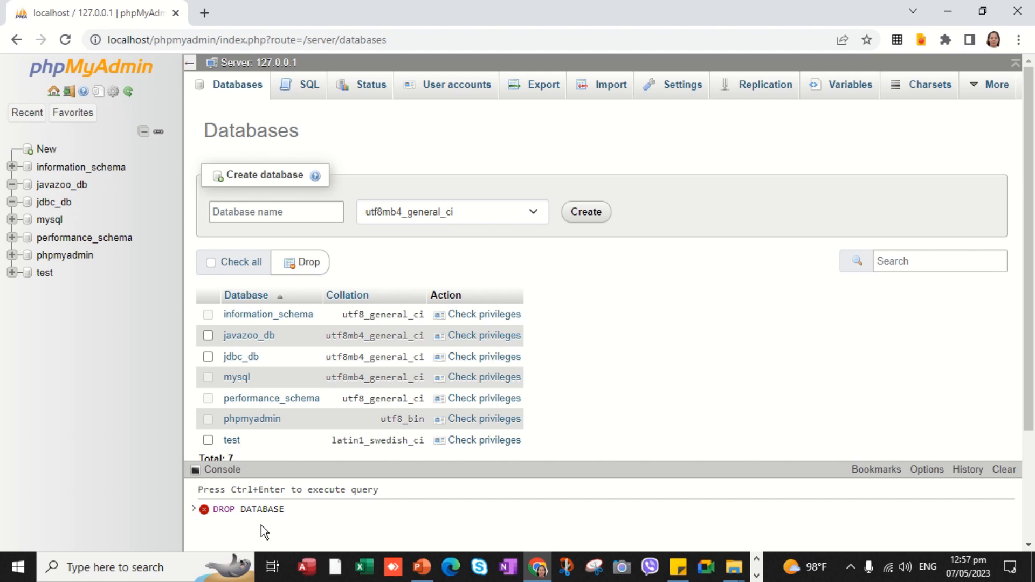
{"action": "type", "text": " javazoo+"}
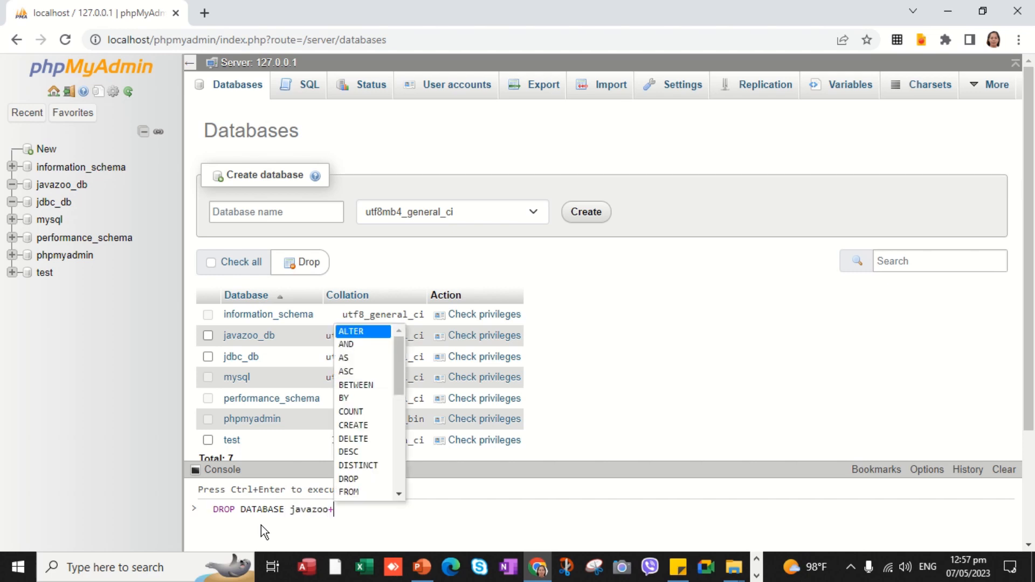
{"action": "type", "text": "db"}
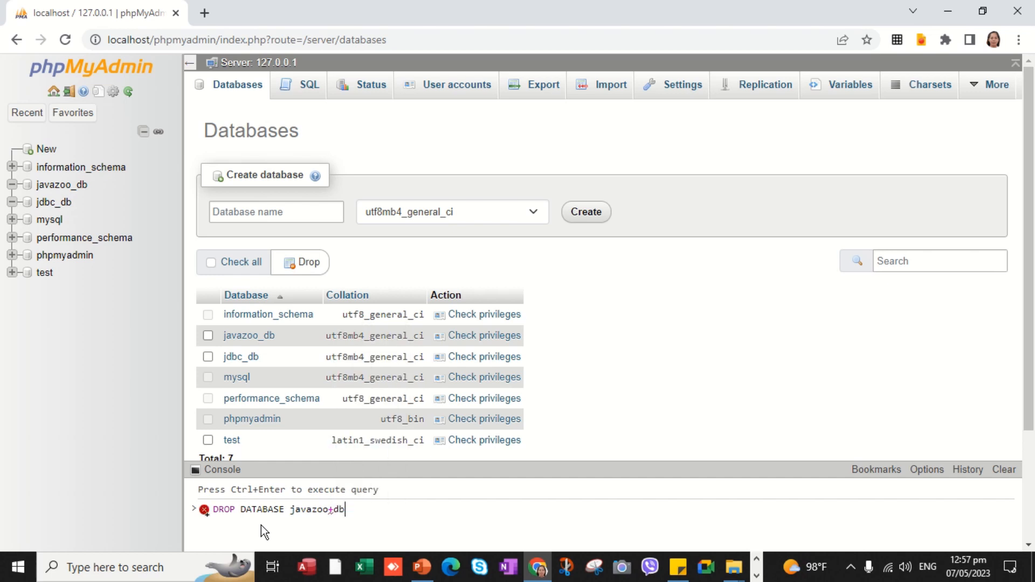
{"action": "key", "text": "BackSpace"}
{"action": "key", "text": "BackSpace"}
{"action": "key", "text": "BackSpace"}
{"action": "type", "text": "_db"}
{"action": "key", "text": "ctrl+Return"}
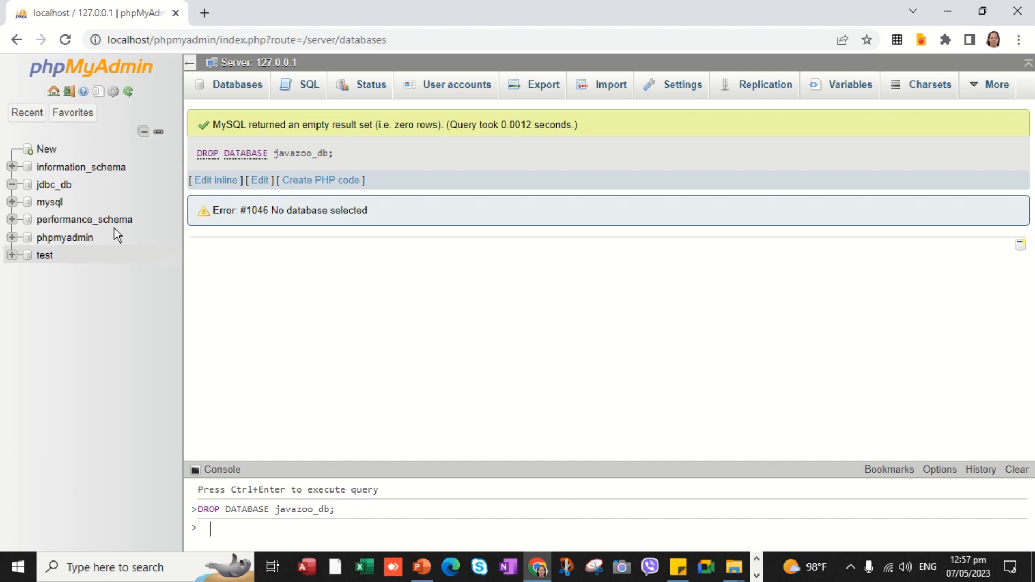
- Open jdbc_db, go back to the databases list, and clear the console history
{"action": "left_click", "coordinate": [61, 186]}
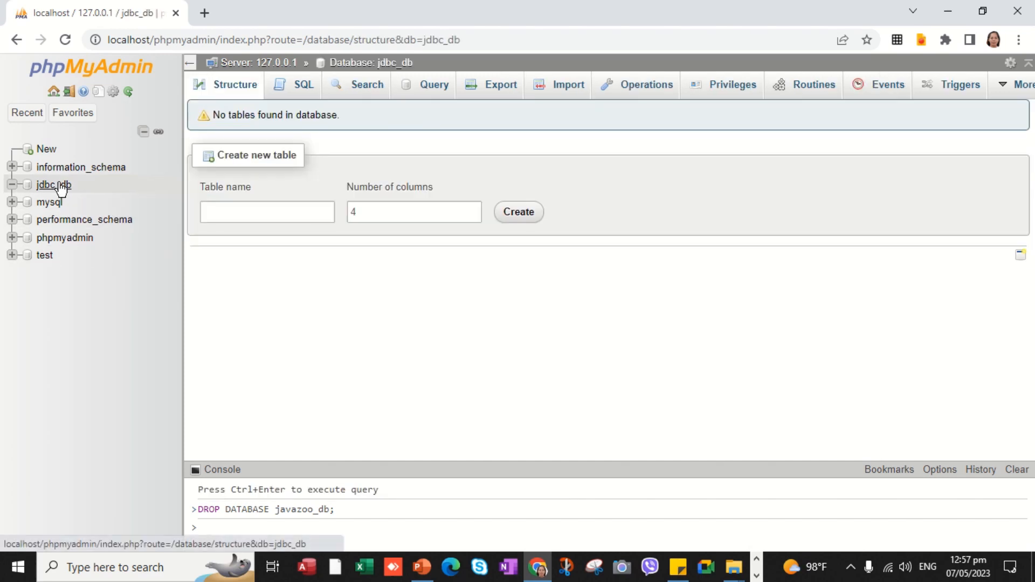
{"action": "left_click", "coordinate": [50, 151]}
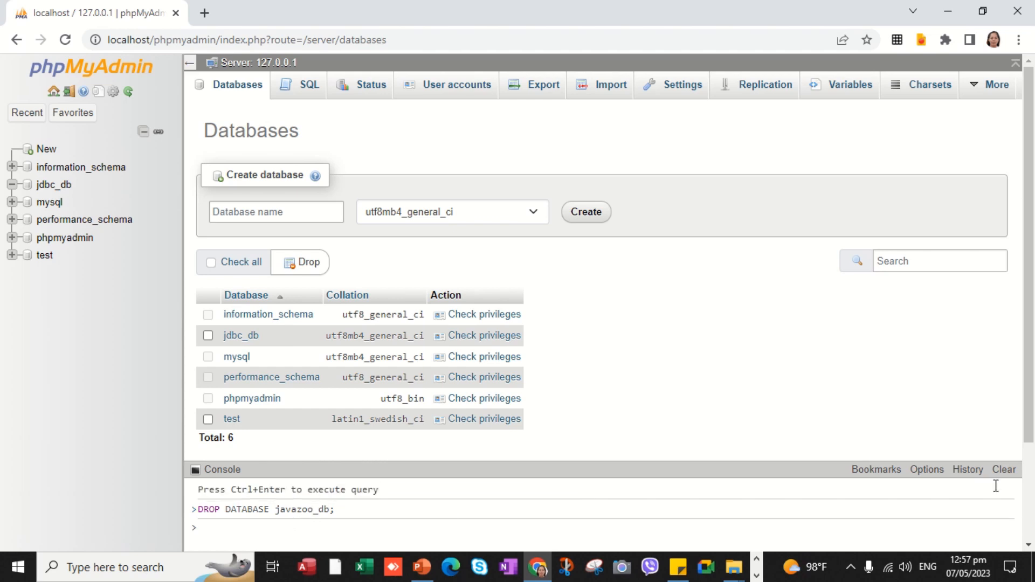
{"action": "left_click", "coordinate": [1006, 470]}
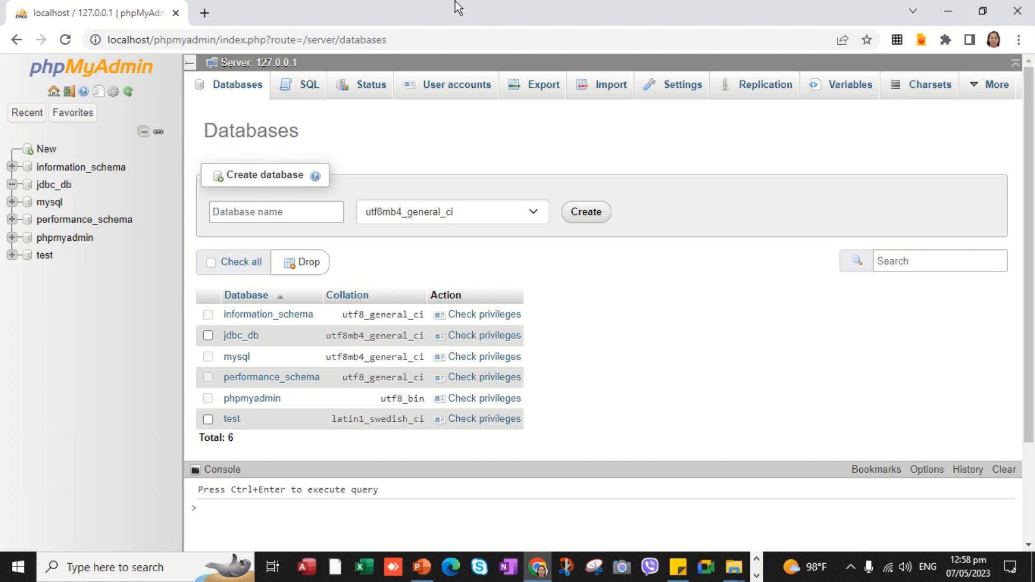
{"action": "left_click", "coordinate": [458, 35]}
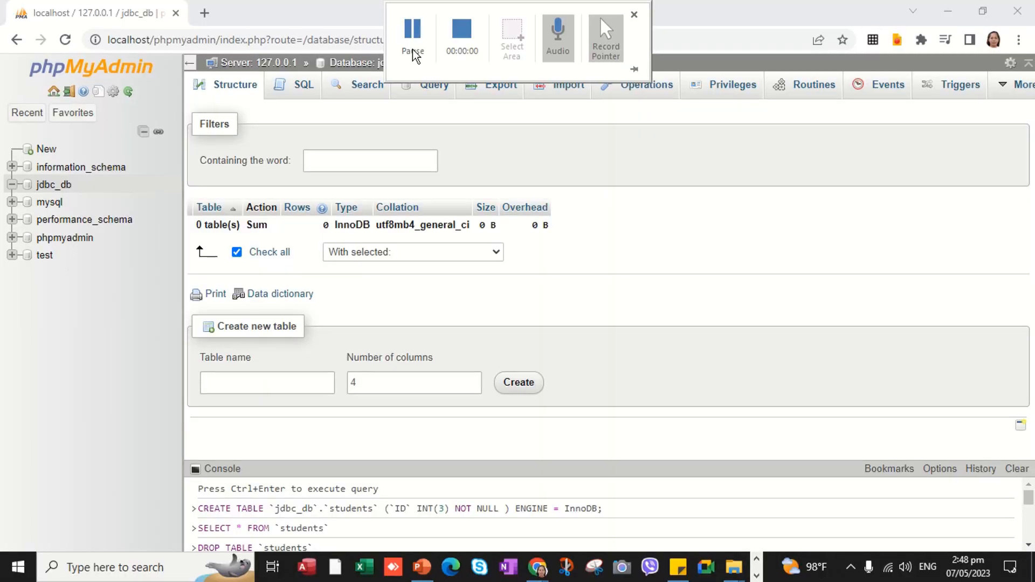
- In jdbc_db, name a new table Students with 4 columns and proceed to column definitions
{"action": "left_click", "coordinate": [65, 187]}
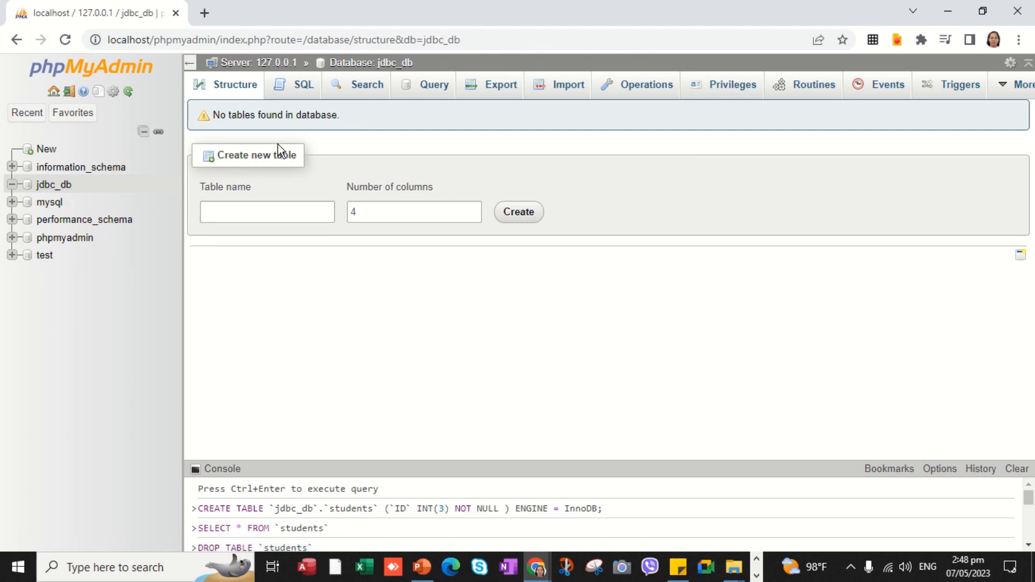
{"action": "left_click", "coordinate": [232, 213]}
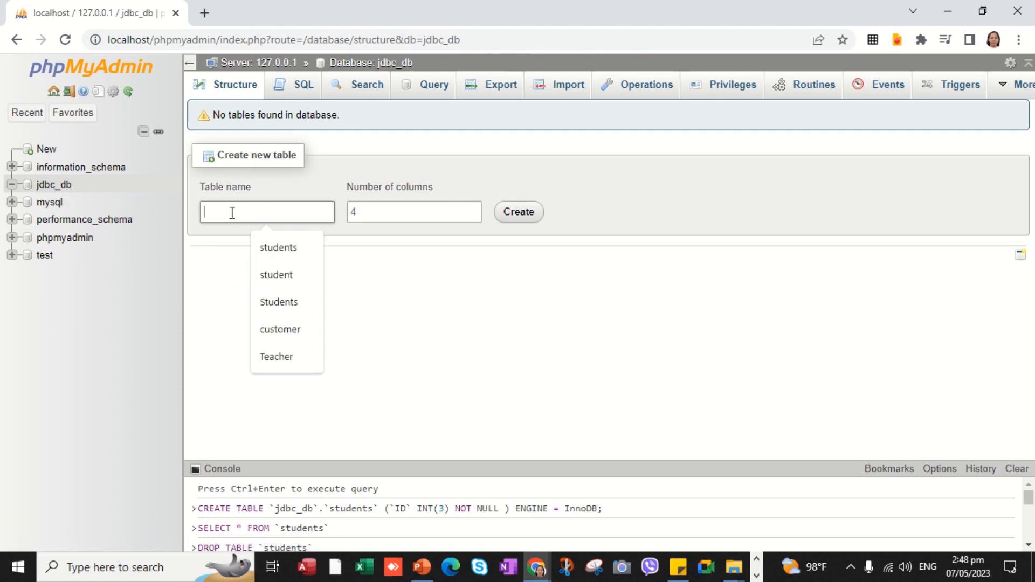
{"action": "type", "text": "Students"}
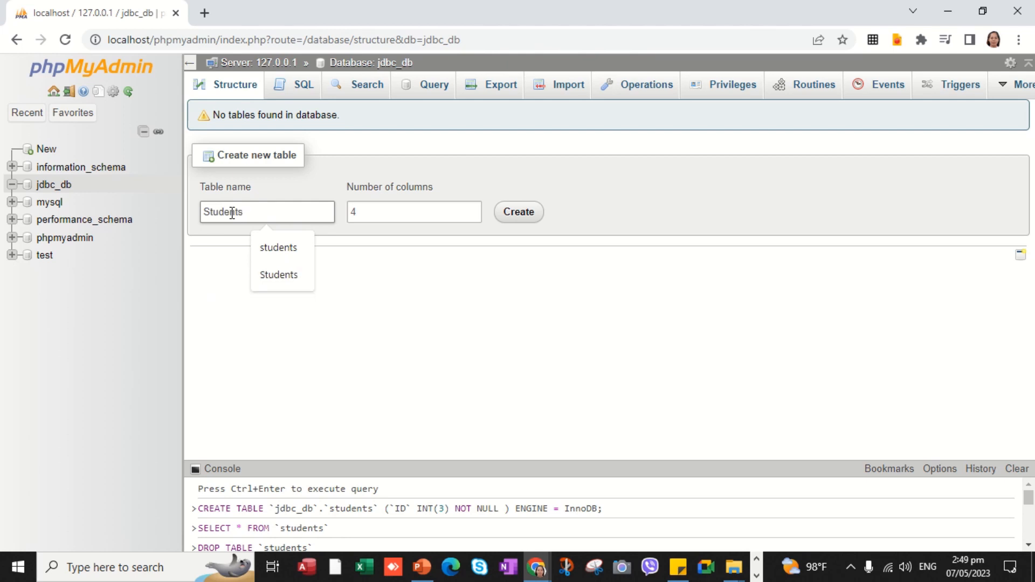
{"action": "left_click", "coordinate": [396, 216]}
{"action": "left_click", "coordinate": [519, 212]}
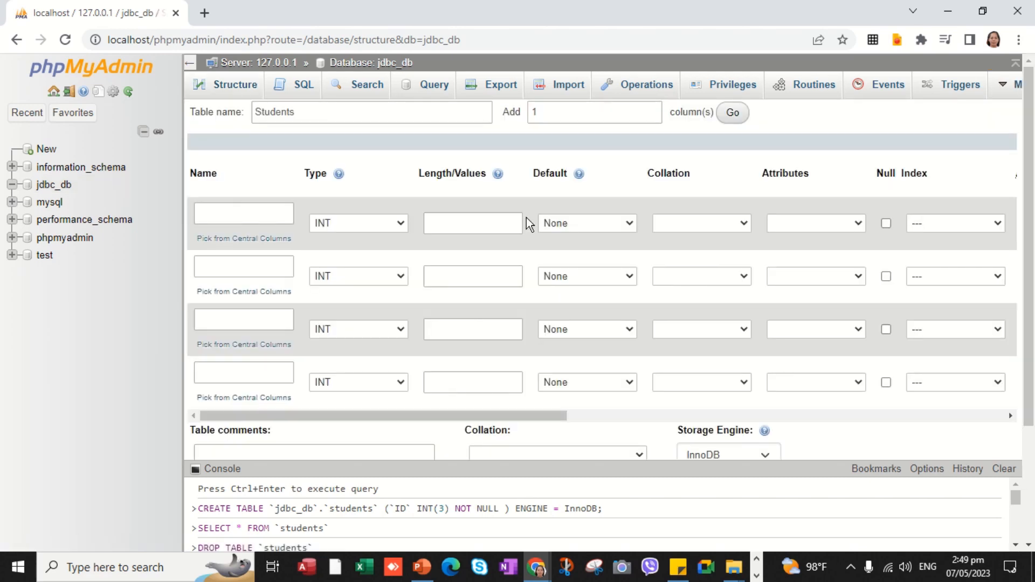
- Name the Students columns ID (from autofill), first_name, last_name and email
{"action": "left_click", "coordinate": [254, 218]}
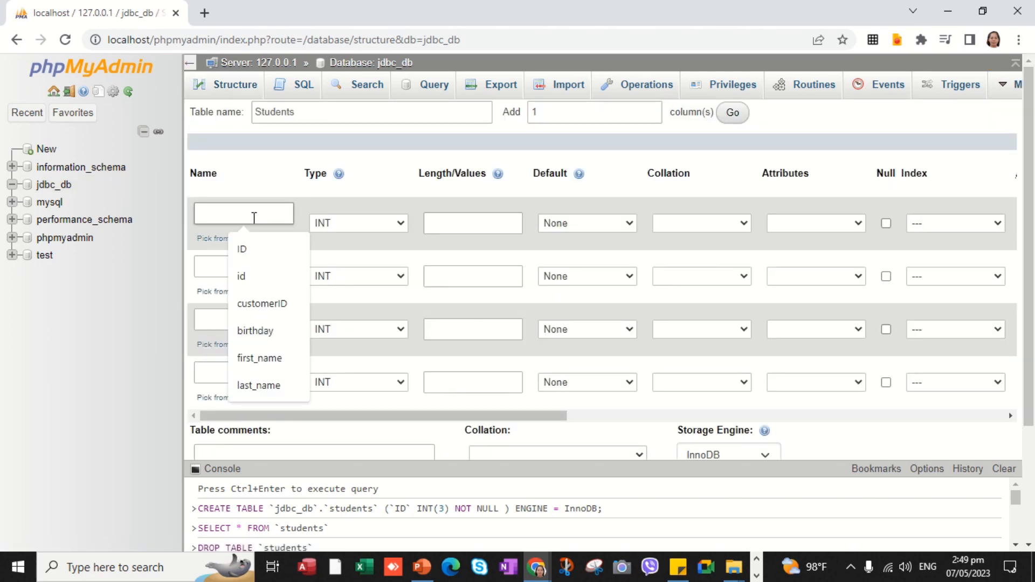
{"action": "left_click", "coordinate": [250, 250]}
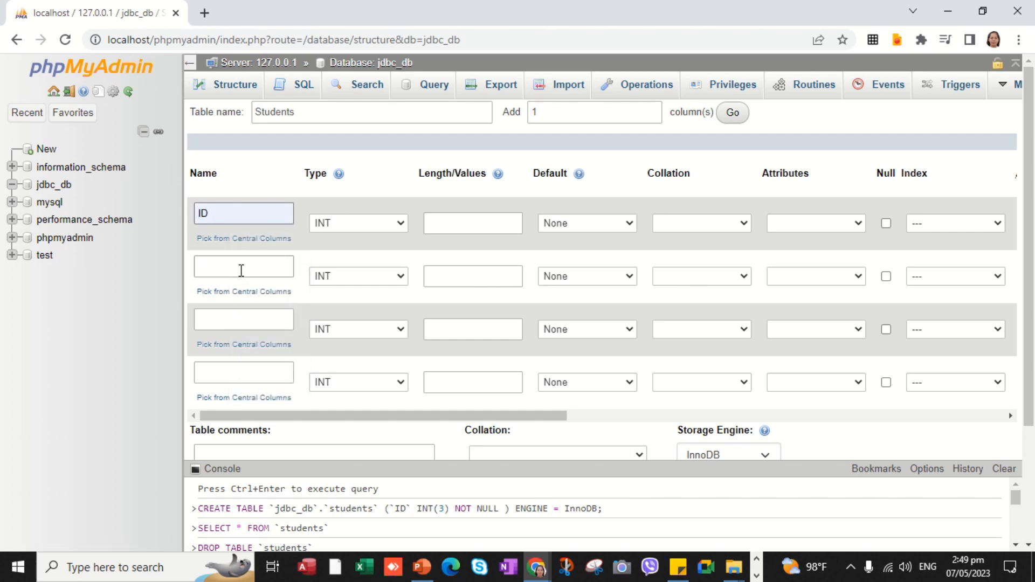
{"action": "left_click", "coordinate": [243, 271]}
{"action": "type", "text": "f"}
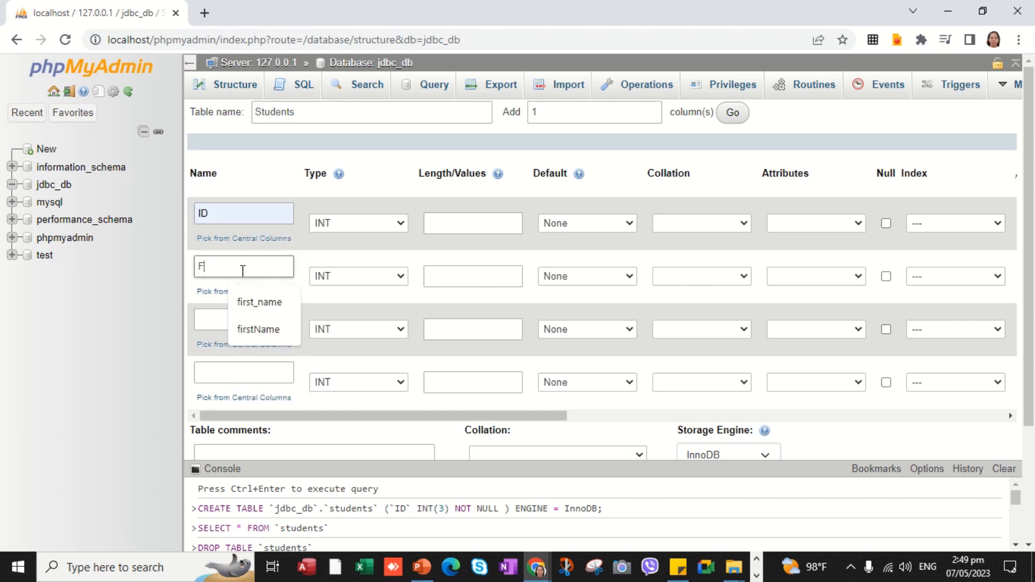
{"action": "key", "text": "BackSpace"}
{"action": "type", "text": "first_name"}
{"action": "left_click", "coordinate": [233, 333]}
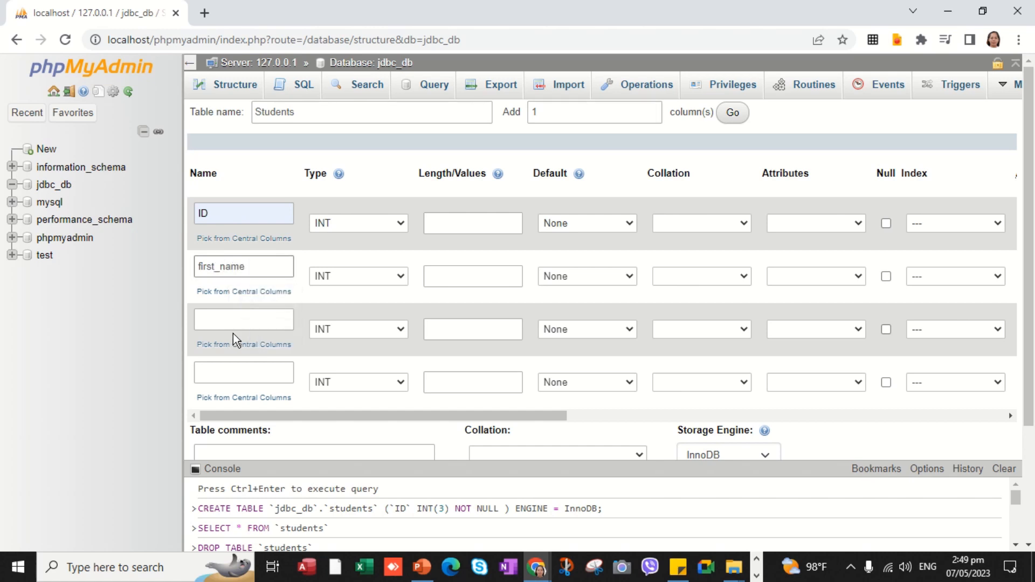
{"action": "left_click", "coordinate": [232, 325]}
{"action": "type", "text": "last_"}
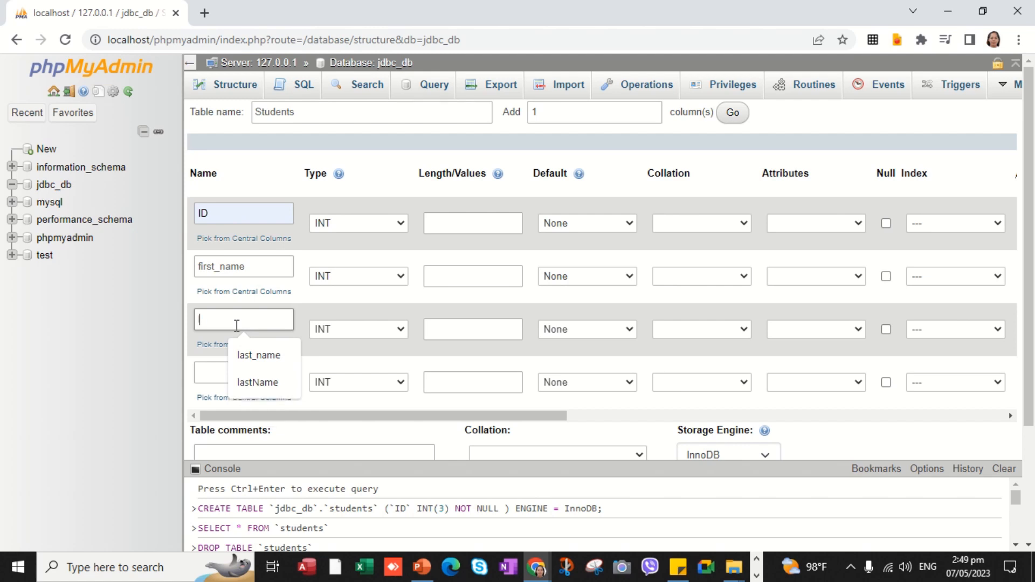
{"action": "type", "text": "name"}
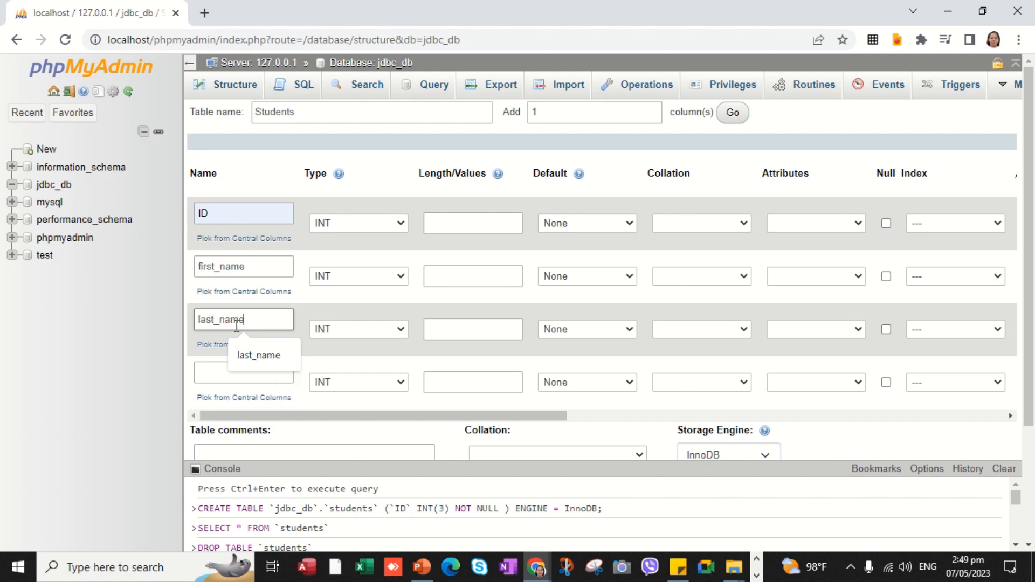
{"action": "left_click", "coordinate": [239, 377]}
{"action": "left_click", "coordinate": [243, 375]}
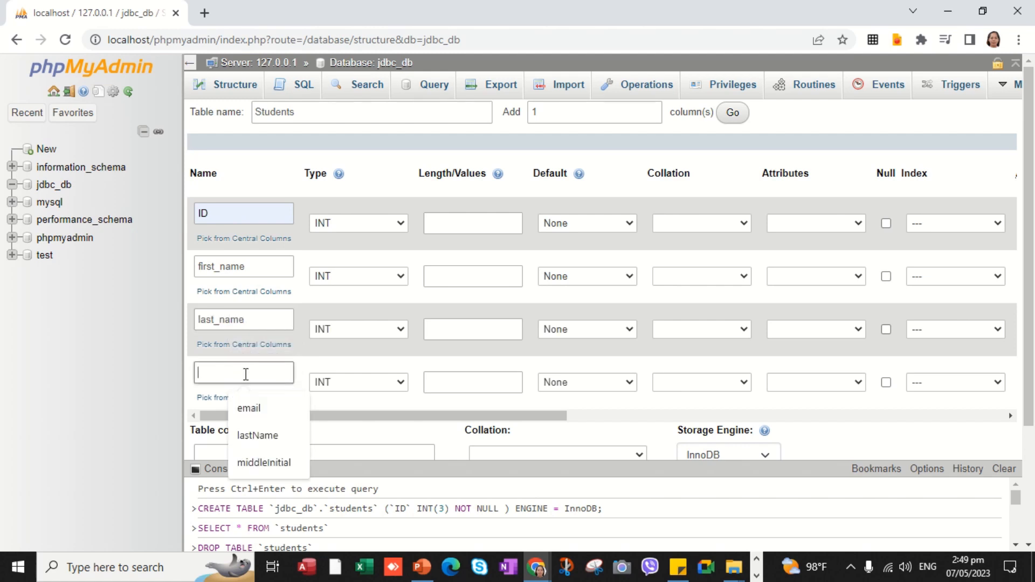
{"action": "type", "text": "email"}
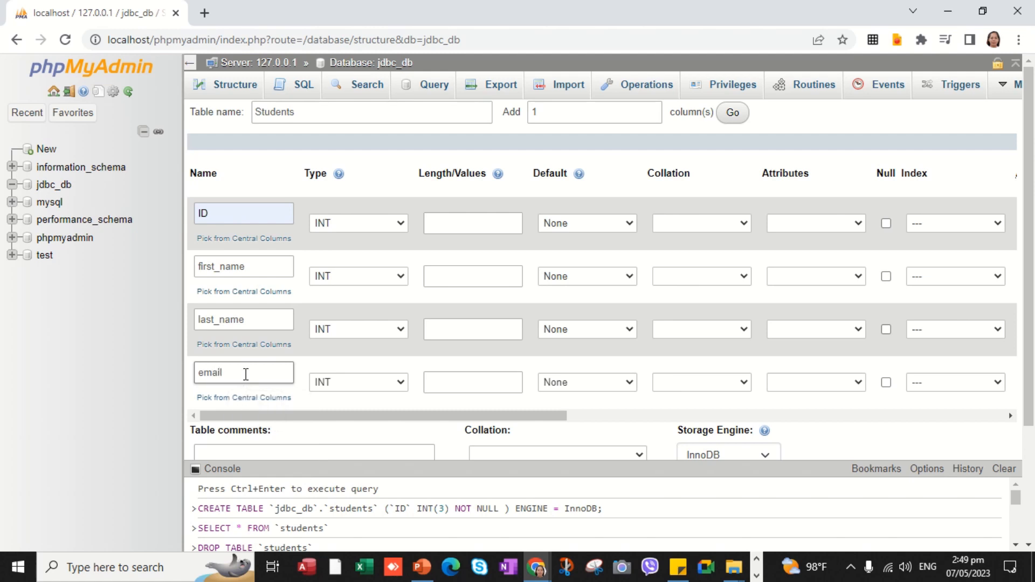
- Change the type of first_name, last_name and email to VARCHAR
{"action": "left_click", "coordinate": [399, 276]}
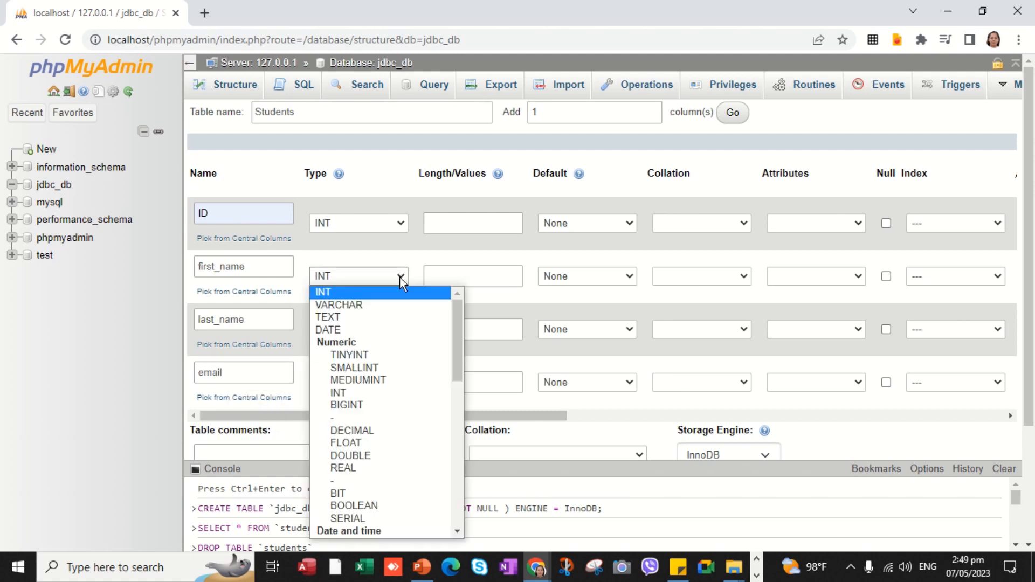
{"action": "left_click", "coordinate": [373, 305]}
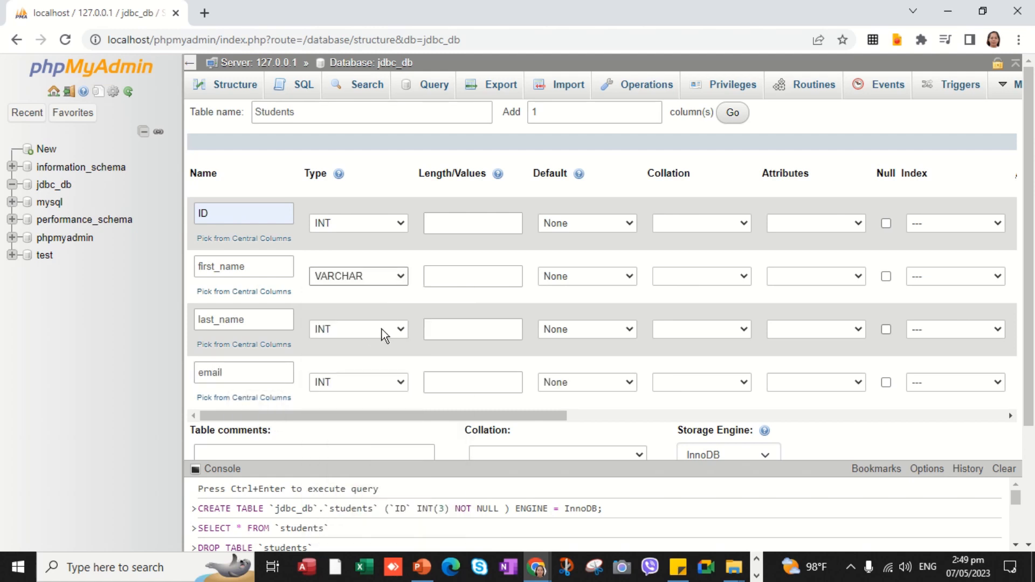
{"action": "left_click", "coordinate": [399, 330]}
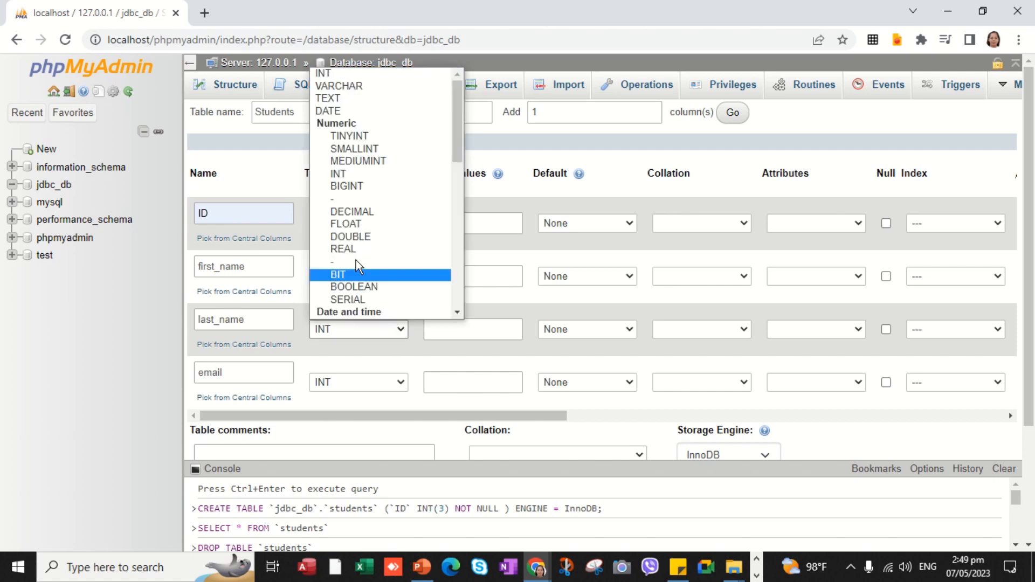
{"action": "left_click", "coordinate": [363, 86]}
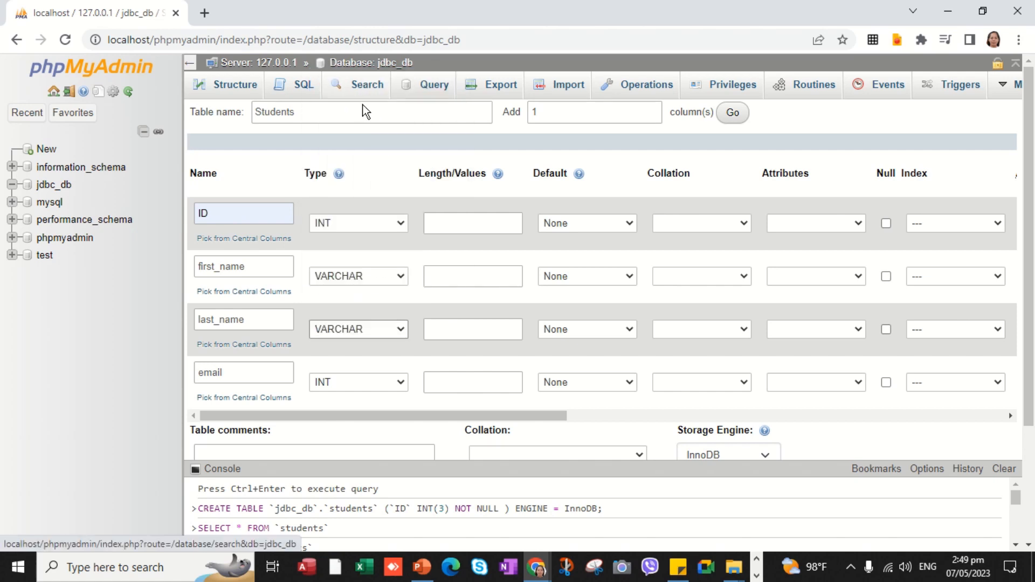
{"action": "left_click", "coordinate": [404, 384]}
{"action": "left_click", "coordinate": [364, 138]}
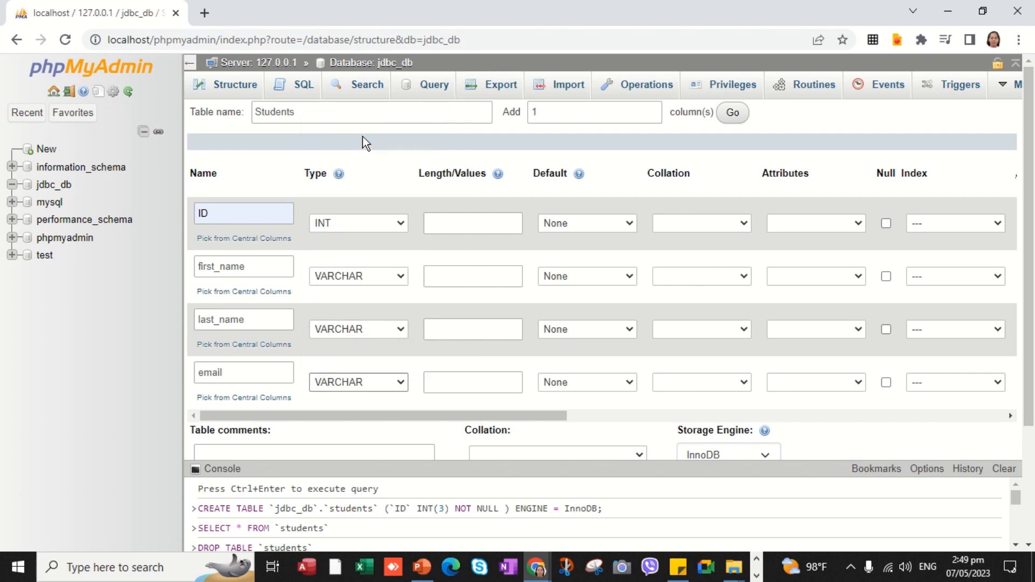
- Set Length/Values to 2 for ID and 30 for first_name, last_name and email
{"action": "left_click", "coordinate": [450, 226]}
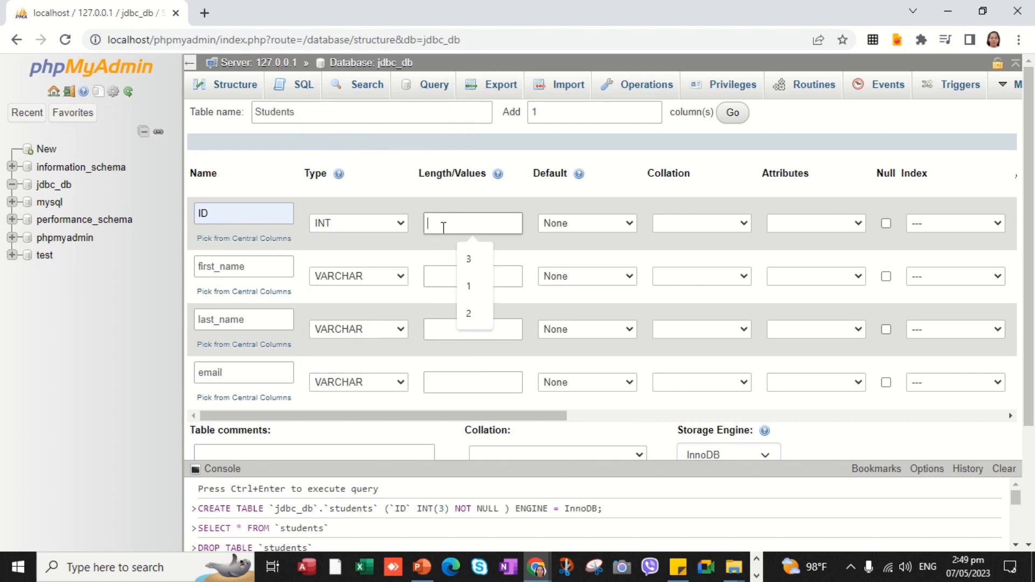
{"action": "type", "text": "2"}
{"action": "left_click", "coordinate": [441, 280]}
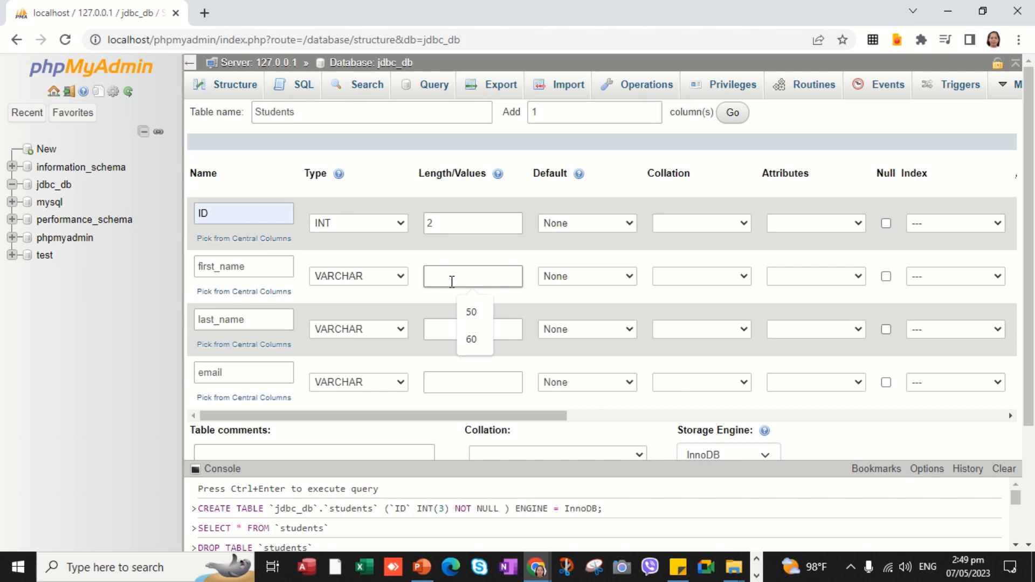
{"action": "type", "text": "30"}
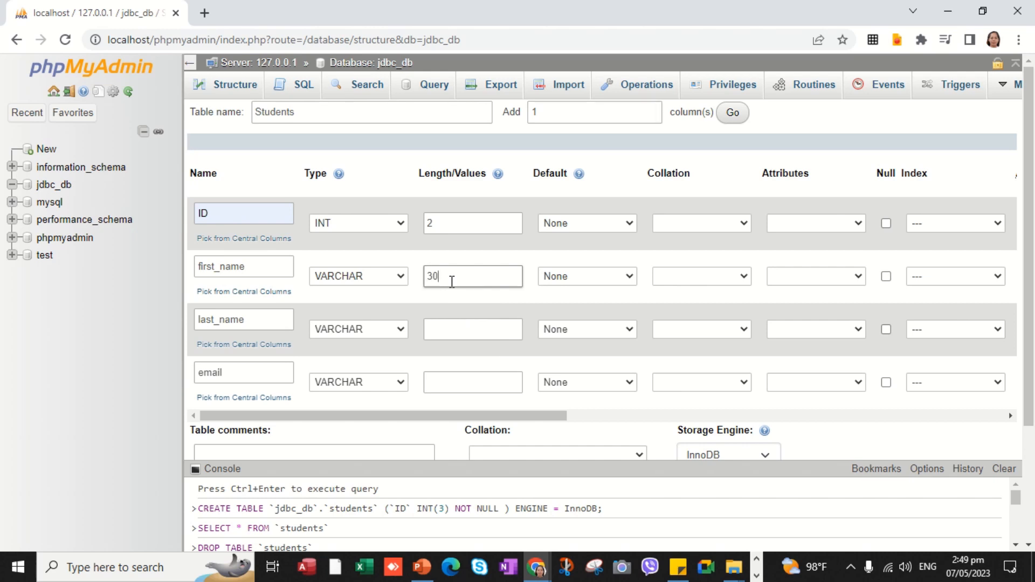
{"action": "left_click", "coordinate": [466, 330]}
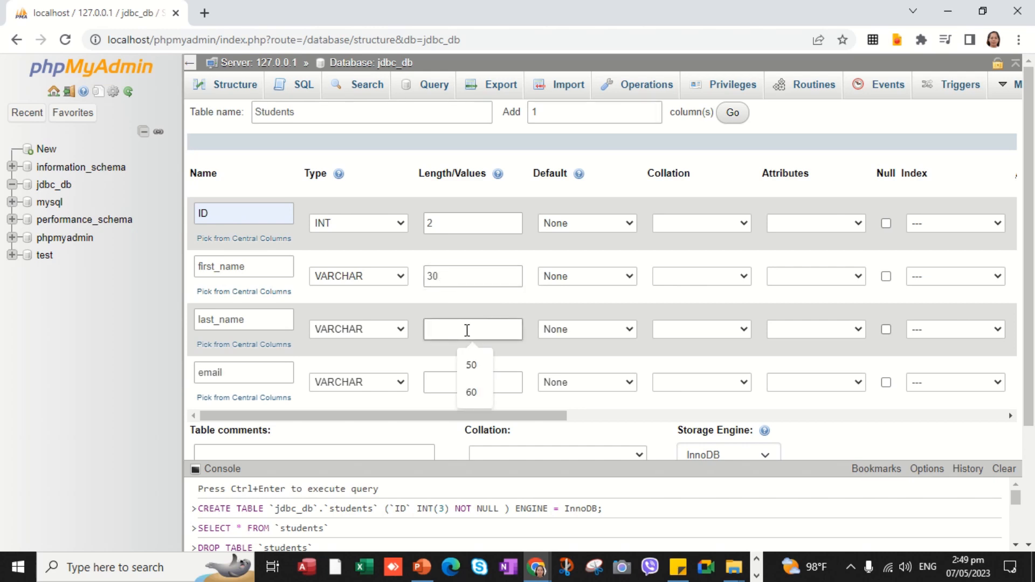
{"action": "type", "text": "30"}
{"action": "left_click", "coordinate": [474, 385]}
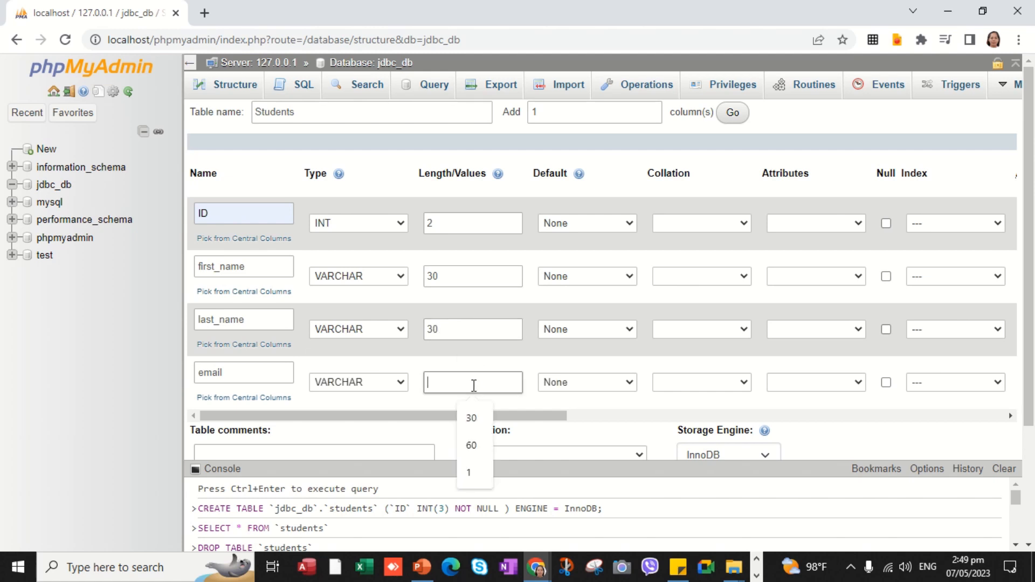
{"action": "type", "text": "30"}
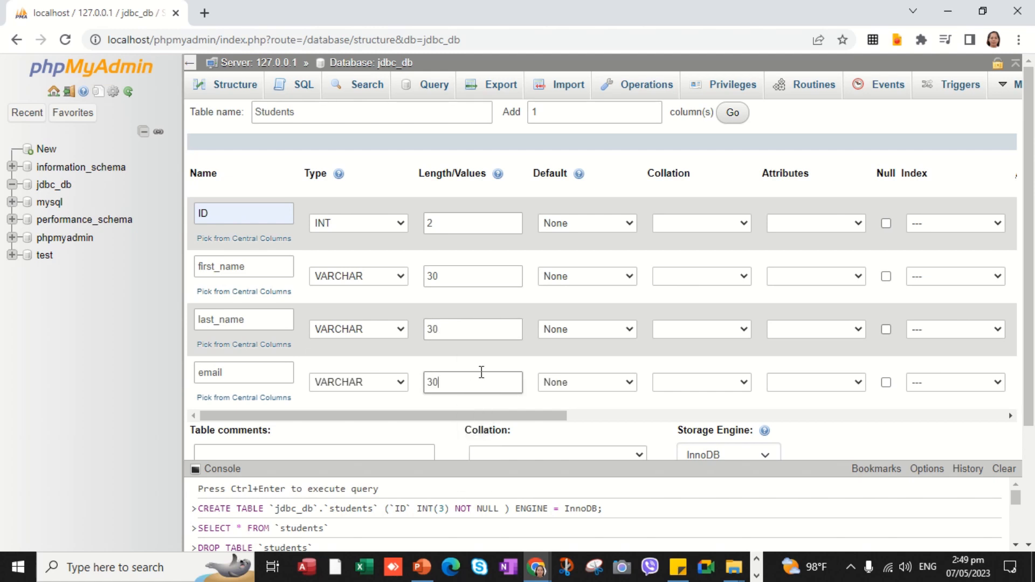
{"action": "left_click", "coordinate": [472, 225]}
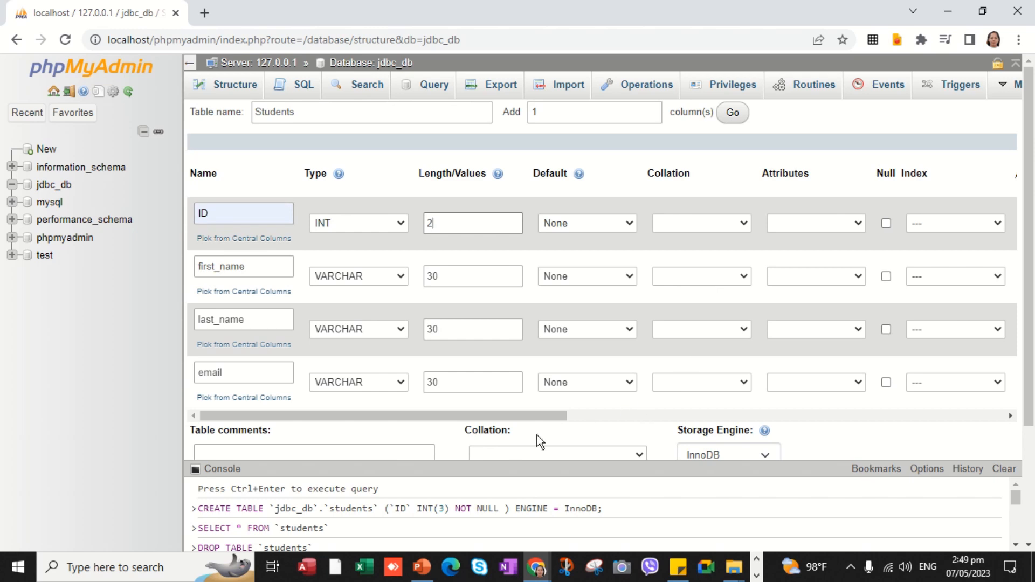
{"action": "left_click", "coordinate": [474, 473]}
- Tick A_I so ID becomes an auto-increment primary key, then scroll to Save
{"action": "left_click_drag", "start_coordinate": [496, 416], "coordinate": [646, 419]}
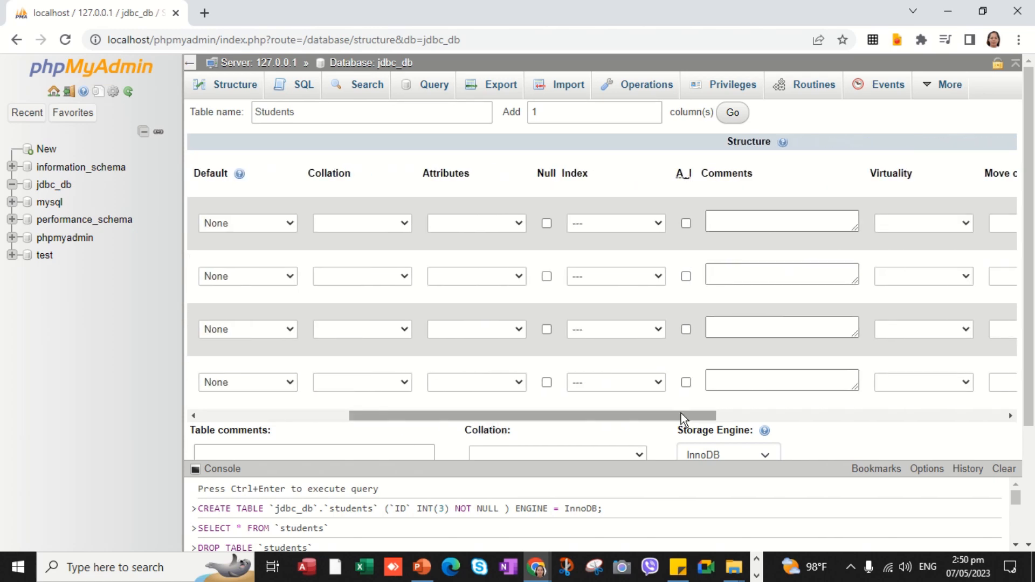
{"action": "left_click", "coordinate": [686, 223]}
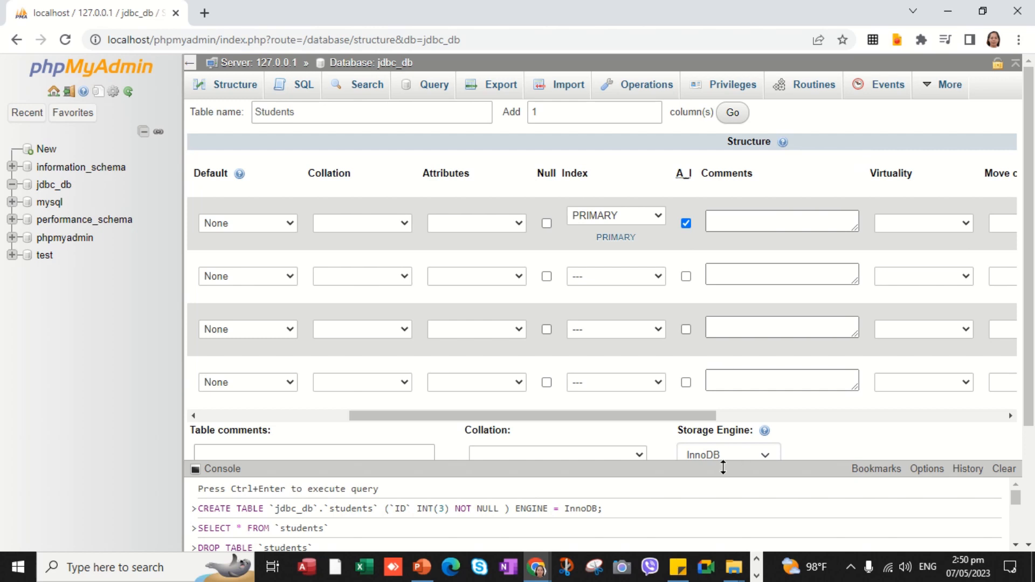
{"action": "left_click_drag", "start_coordinate": [666, 416], "coordinate": [407, 428]}
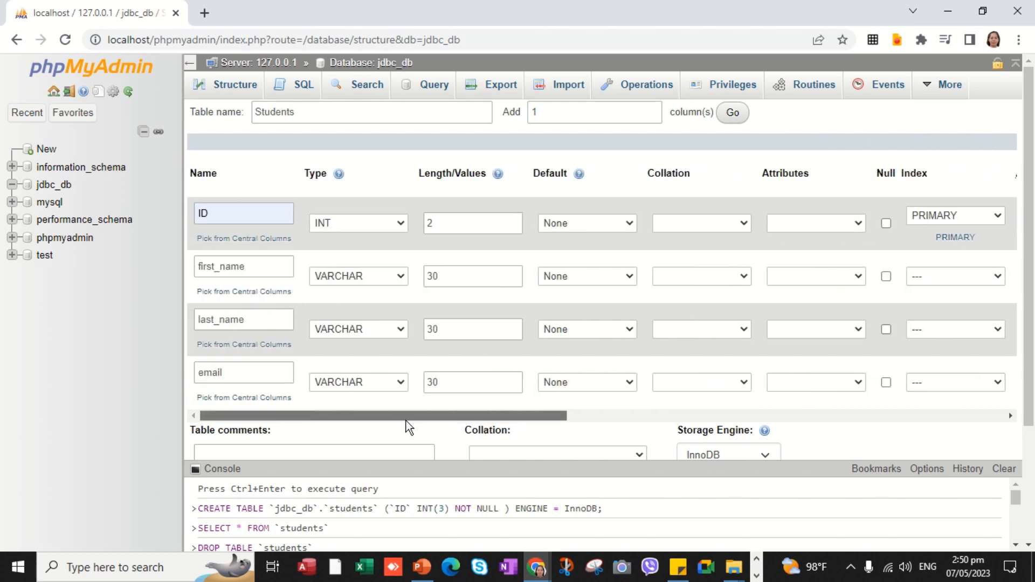
{"action": "scroll", "coordinate": [597, 278], "scroll_direction": "right", "scroll_amount": 5}
{"action": "scroll", "coordinate": [352, 358], "scroll_direction": "left", "scroll_amount": 5}
{"action": "scroll", "coordinate": [238, 355], "scroll_direction": "right", "scroll_amount": 5}
{"action": "scroll", "coordinate": [416, 410], "scroll_direction": "left", "scroll_amount": 5}
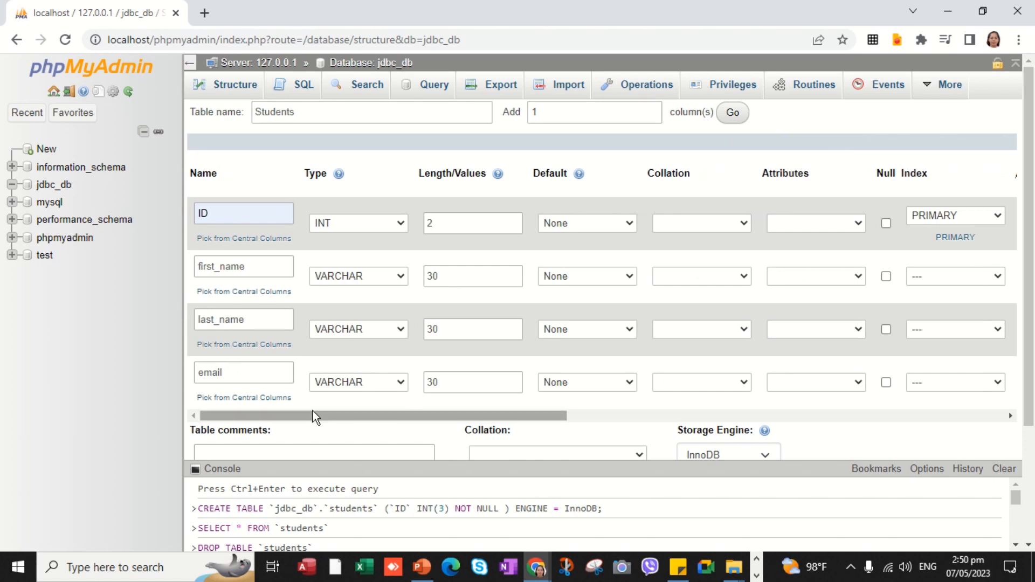
{"action": "left_click_drag", "start_coordinate": [451, 414], "coordinate": [567, 414]}
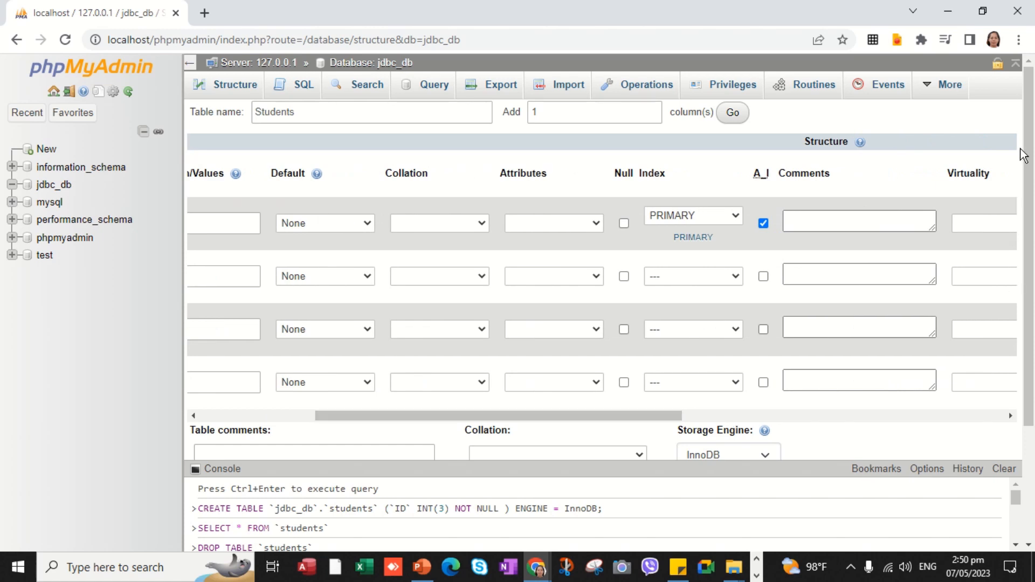
{"action": "left_click_drag", "start_coordinate": [1023, 155], "coordinate": [1028, 277]}
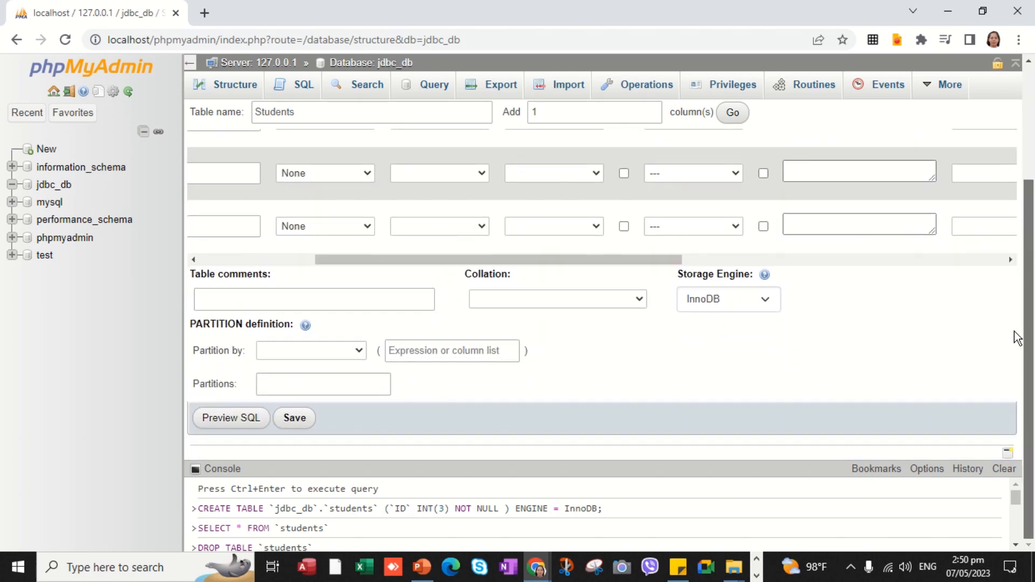
{"action": "scroll", "coordinate": [775, 372], "scroll_direction": "up", "scroll_amount": 3}
{"action": "scroll", "coordinate": [852, 354], "scroll_direction": "down", "scroll_amount": 3}
- Save the form to create the students table in jdbc_db
{"action": "left_click", "coordinate": [296, 433]}
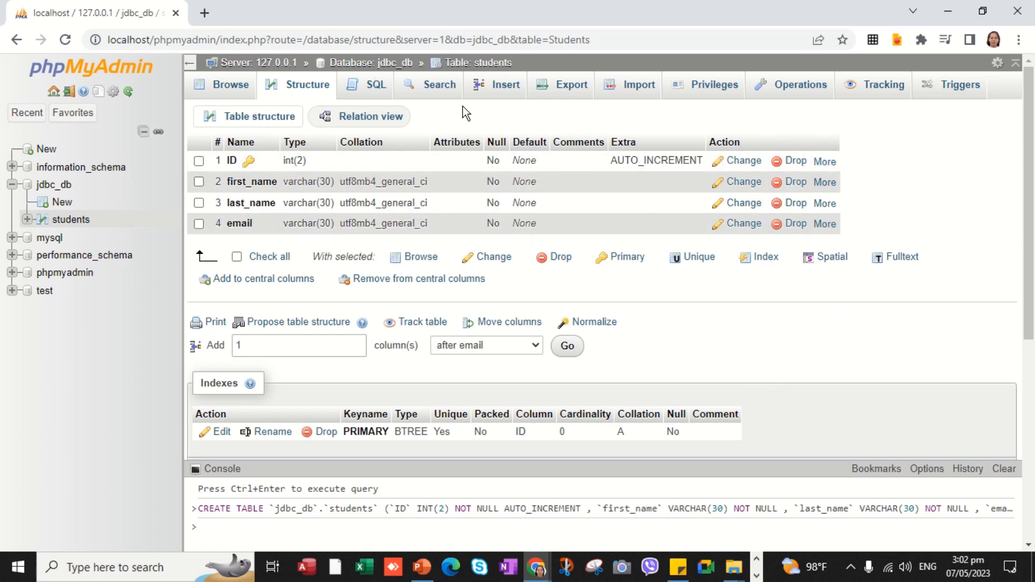
- On the Insert form, enter the first student's first name, last name and e-mail
{"action": "left_click", "coordinate": [507, 92]}
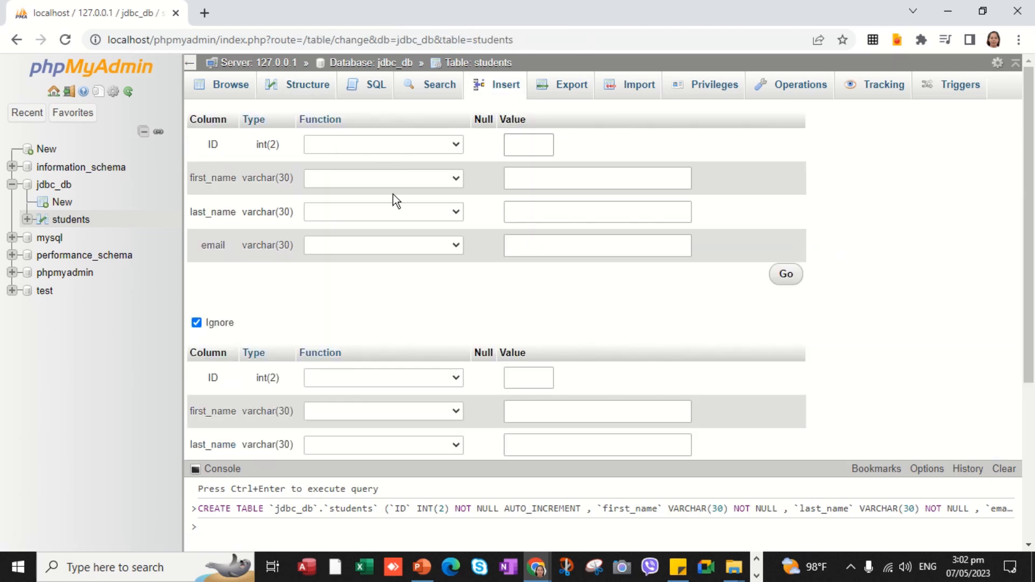
{"action": "left_click", "coordinate": [581, 184]}
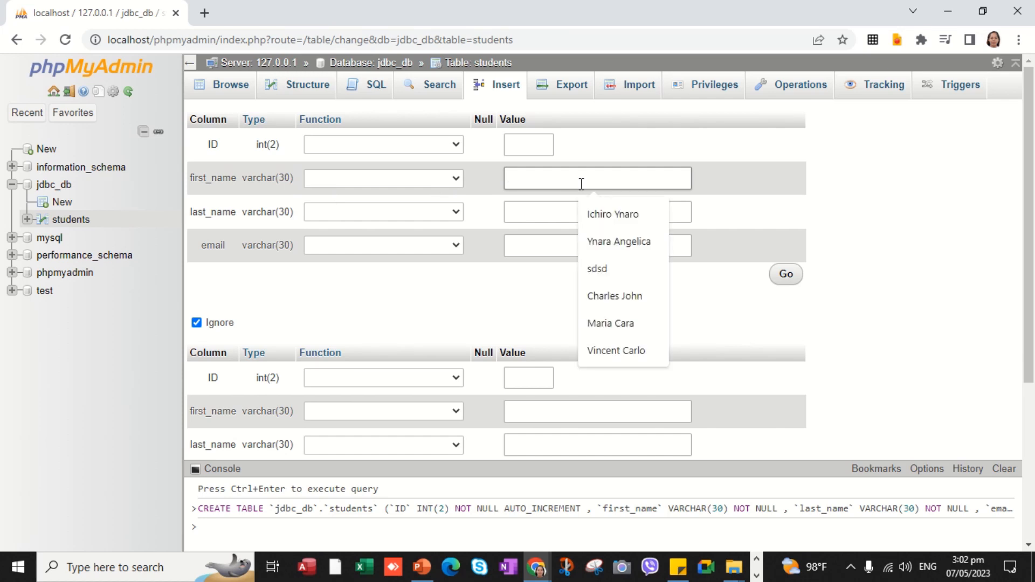
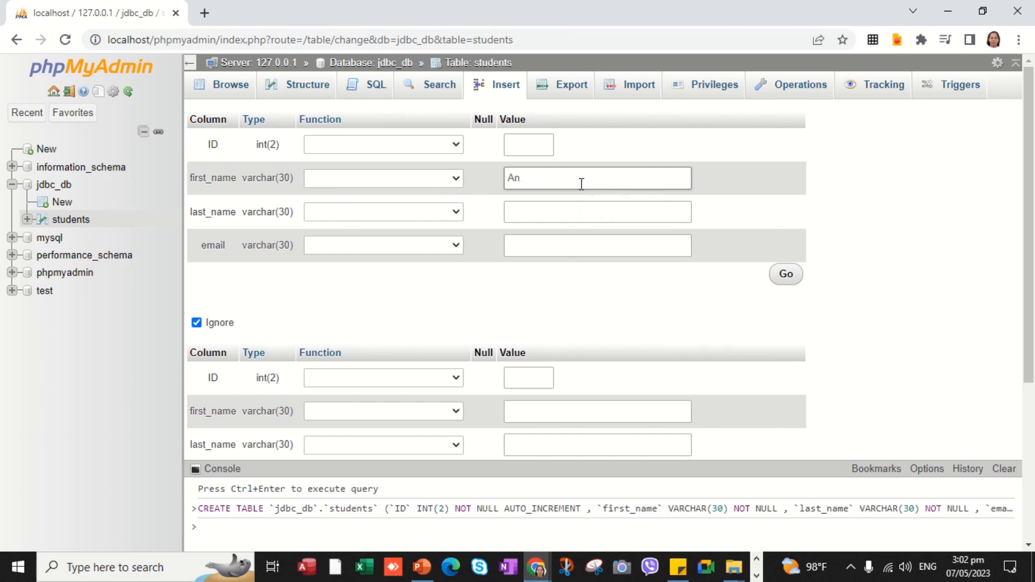
{"action": "left_click", "coordinate": [573, 206]}
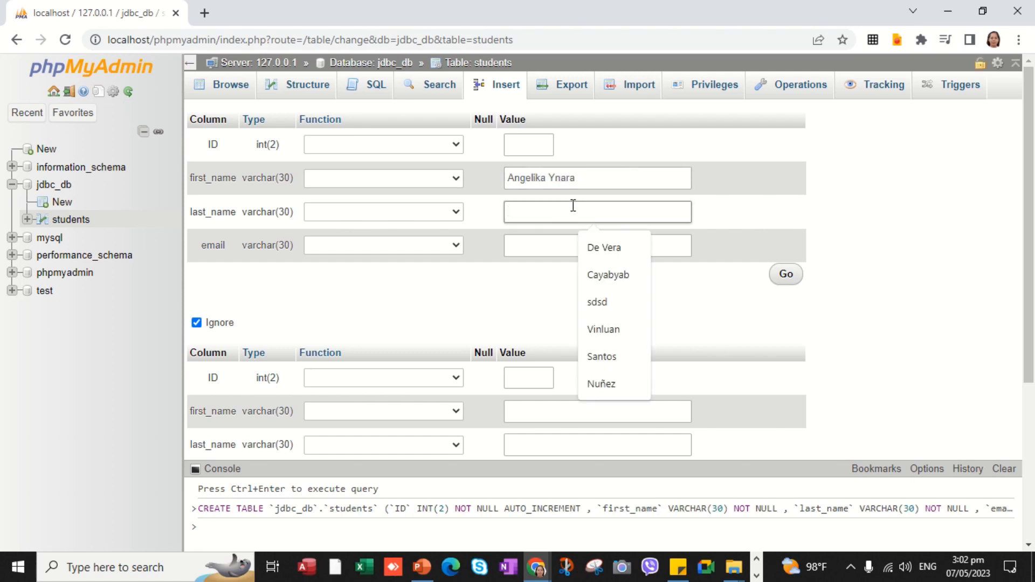
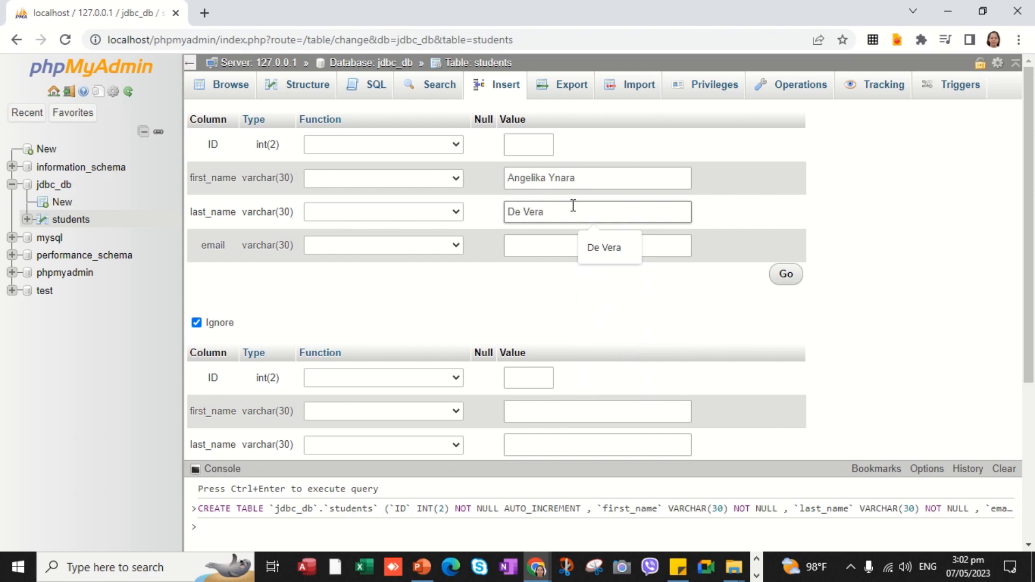
{"action": "left_click", "coordinate": [547, 247]}
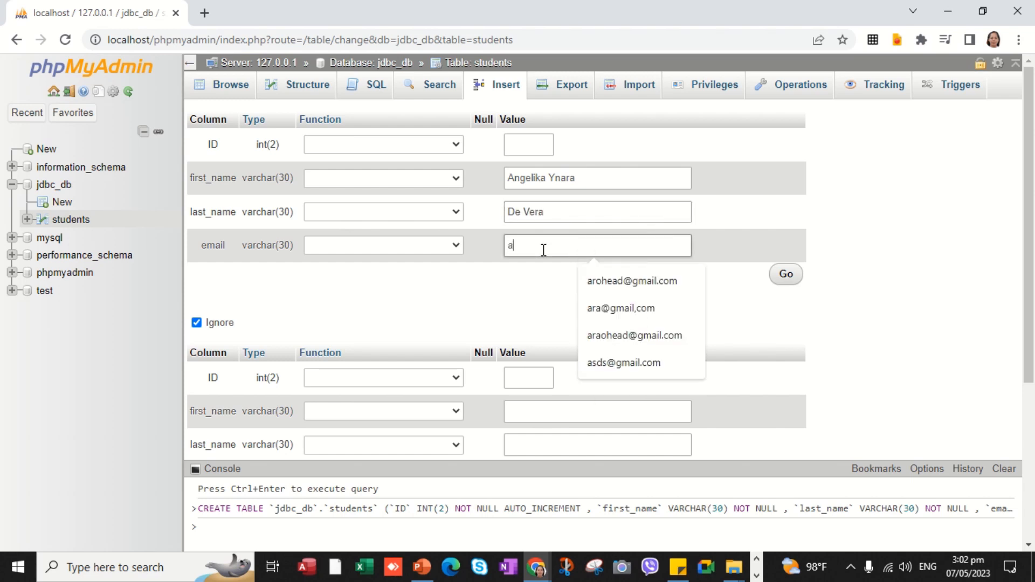
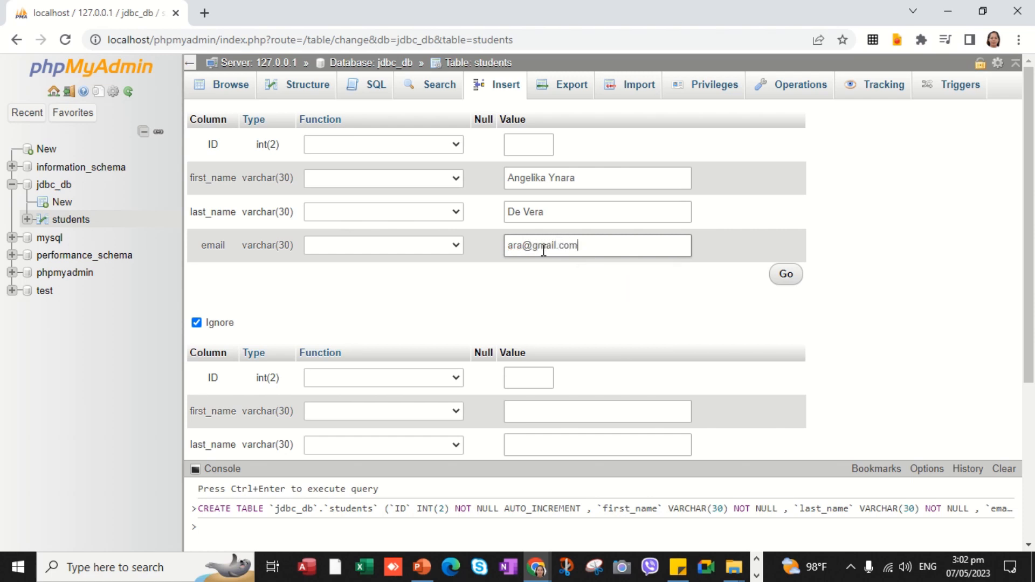
- Submit the new row and browse the students table to see it
{"action": "scroll", "coordinate": [765, 318], "scroll_direction": "down", "scroll_amount": 4}
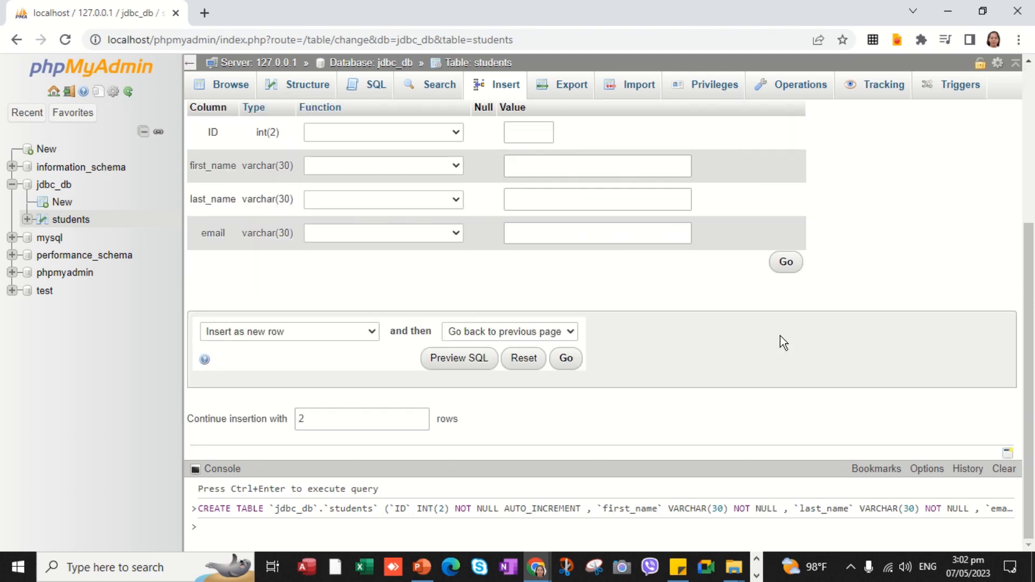
{"action": "scroll", "coordinate": [781, 336], "scroll_direction": "up", "scroll_amount": 4}
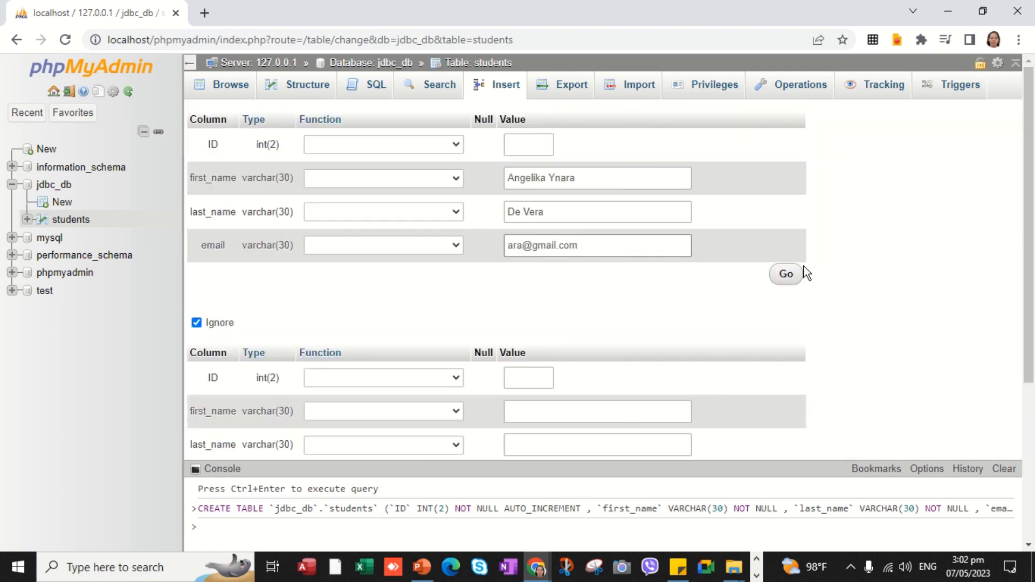
{"action": "left_click", "coordinate": [796, 281]}
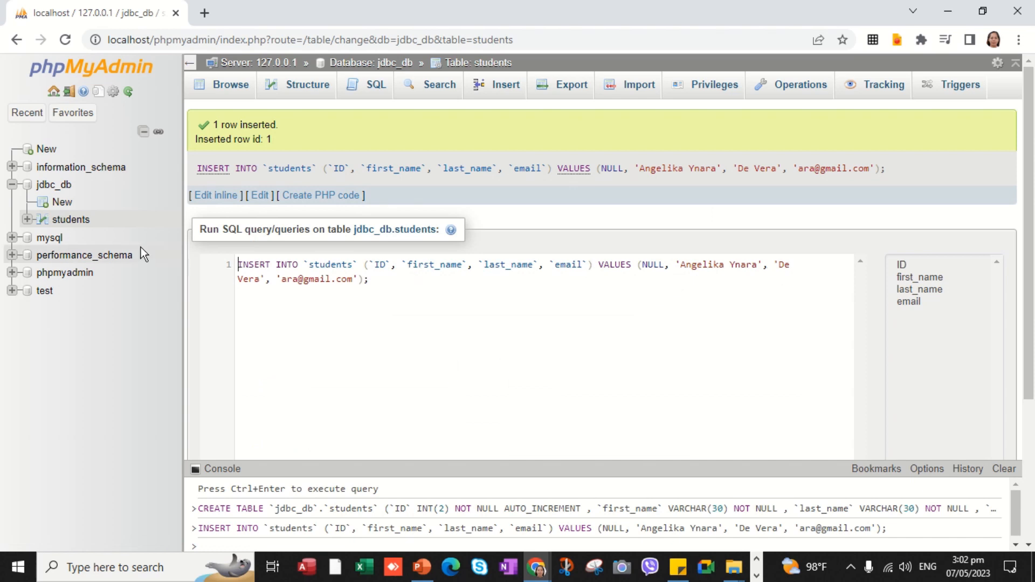
{"action": "left_click", "coordinate": [75, 221]}
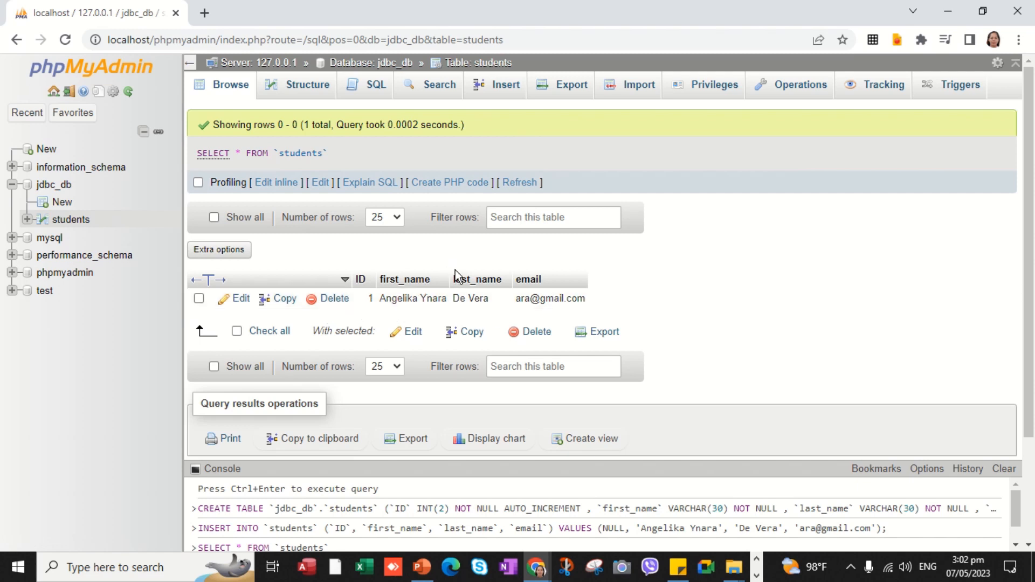
- On a new Insert form, enter the second student's first name, last name and e-mail
{"action": "left_click", "coordinate": [509, 92]}
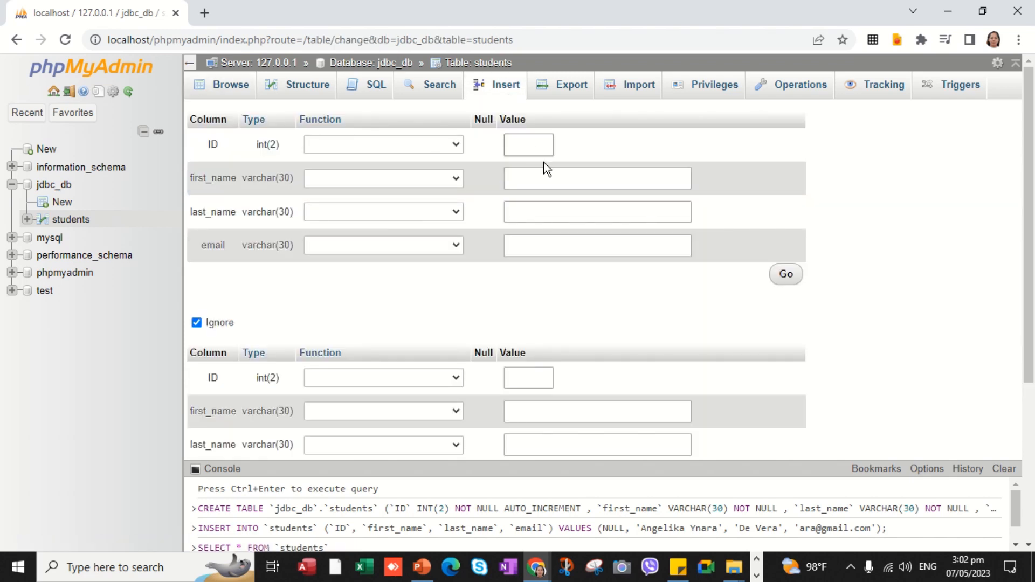
{"action": "left_click", "coordinate": [531, 151]}
{"action": "left_click", "coordinate": [536, 183]}
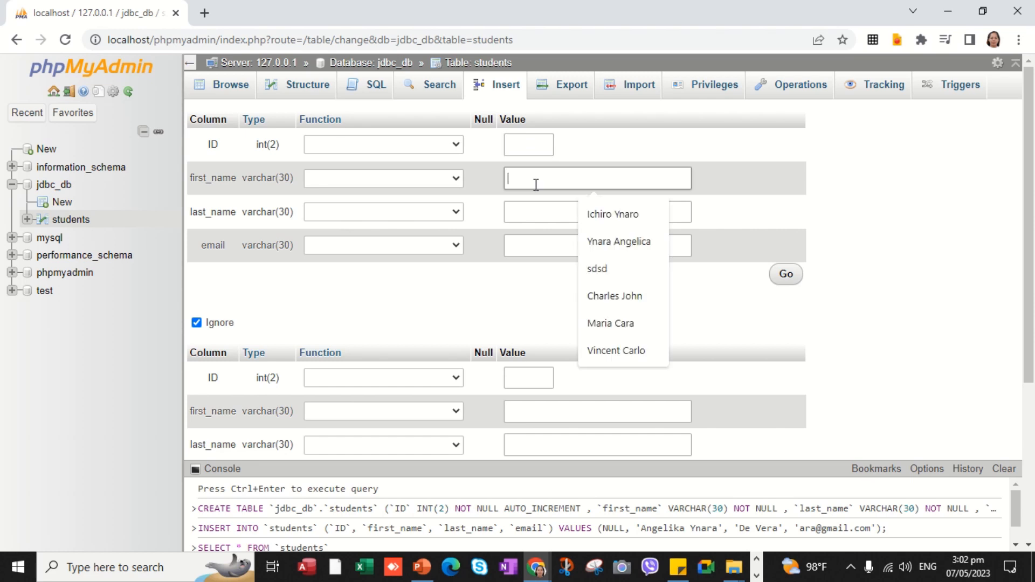
{"action": "type", "text": "I"}
{"action": "key", "text": "BackSpace"}
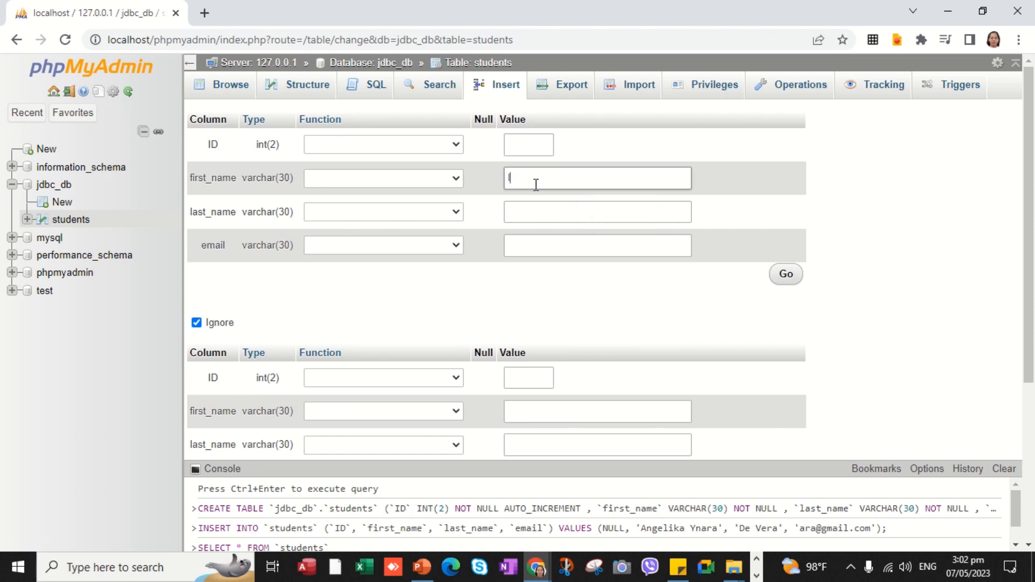
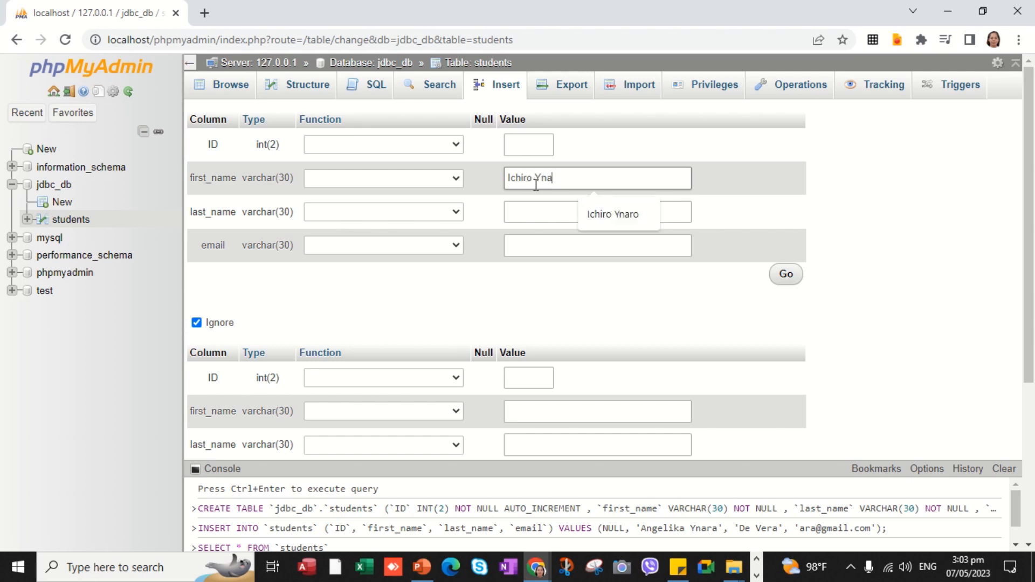
{"action": "left_click", "coordinate": [533, 212]}
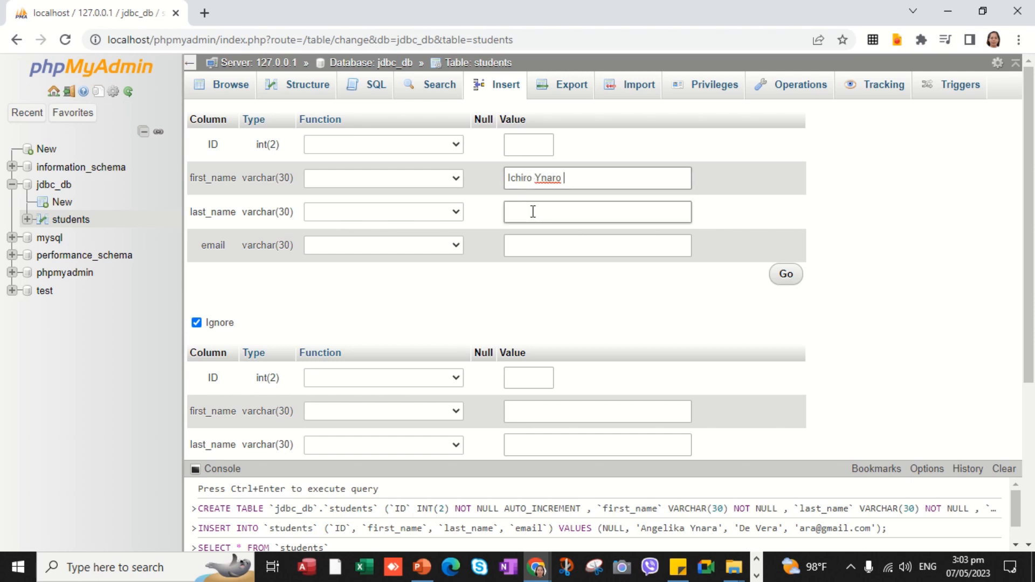
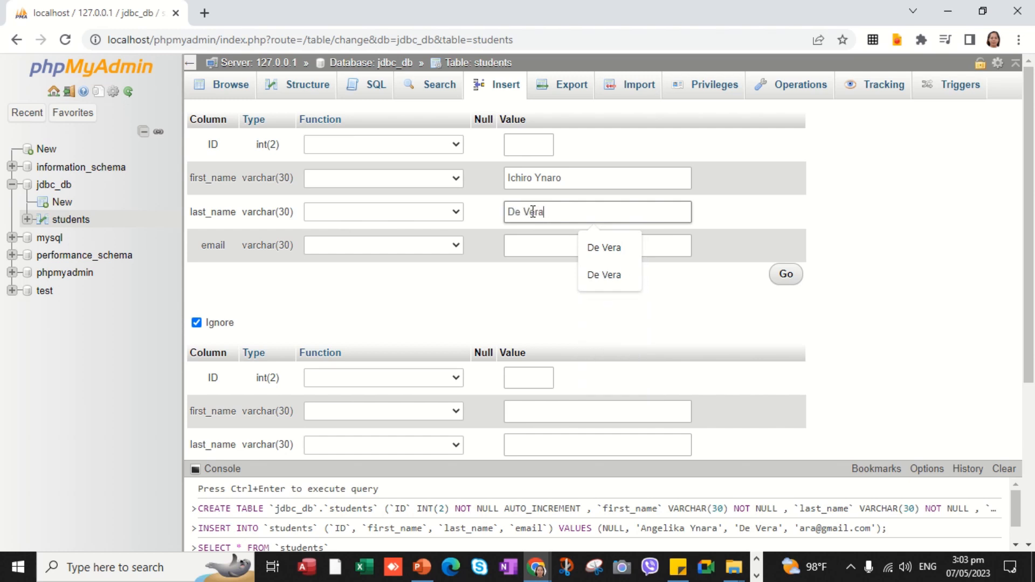
{"action": "left_click", "coordinate": [544, 247]}
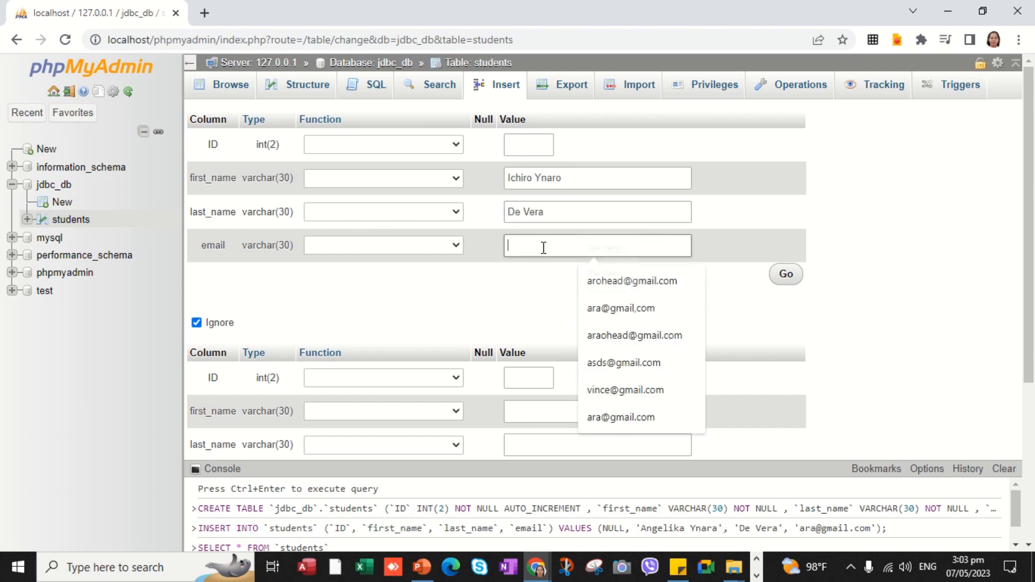
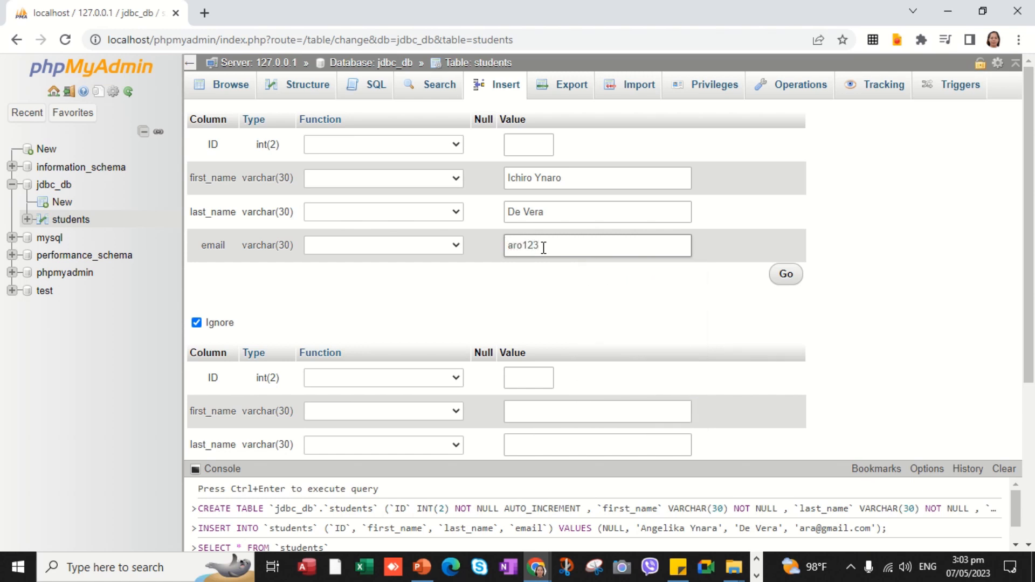
- Submit the second row and browse students to confirm both rows
{"action": "left_click", "coordinate": [801, 274]}
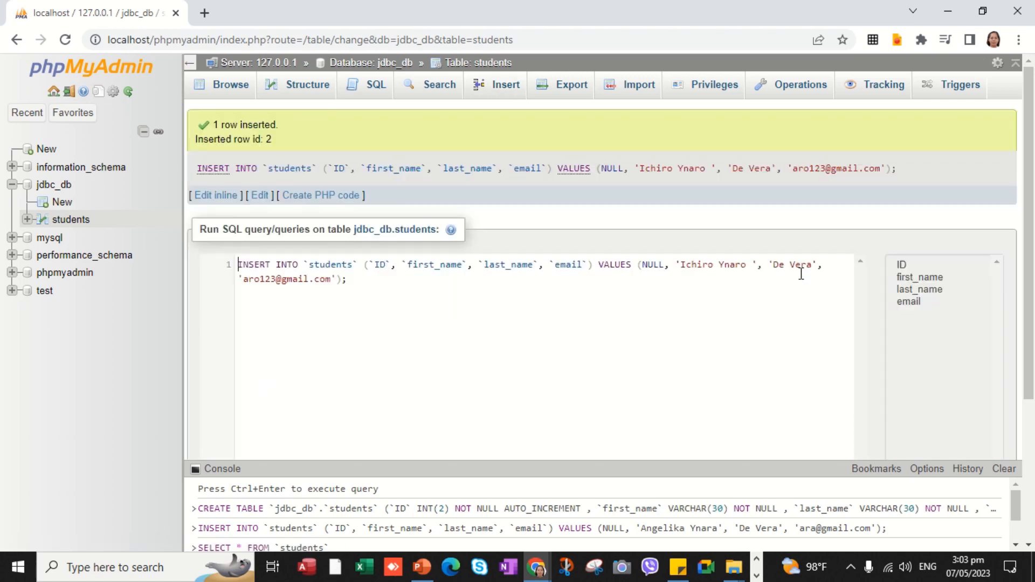
{"action": "left_click", "coordinate": [87, 221]}
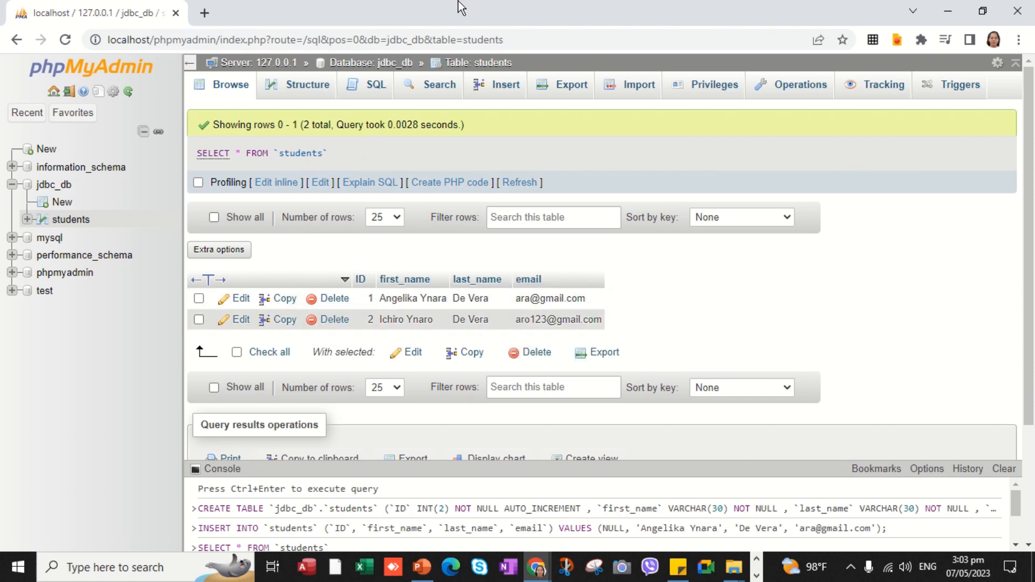
{"action": "mouse_move", "coordinate": [521, 18]}
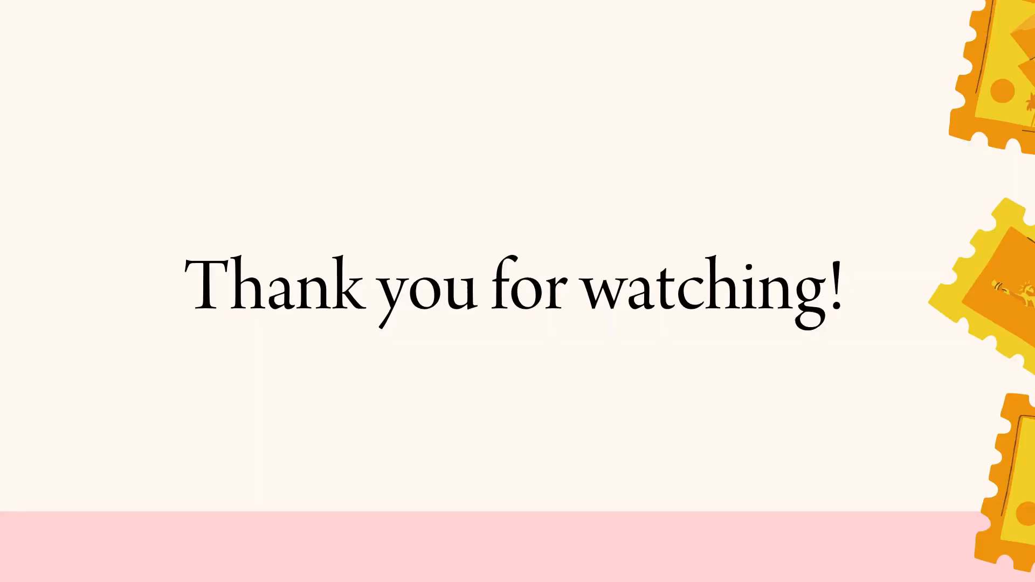